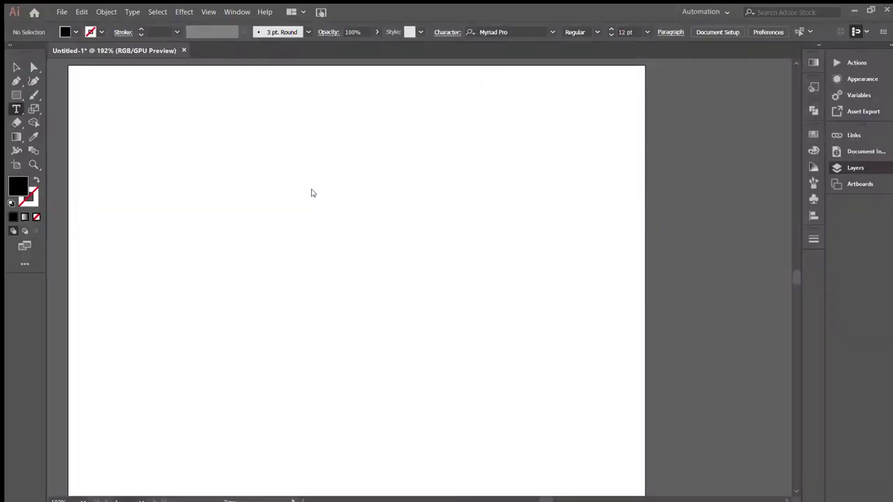
- Add the stacked text 'Construction builder home' at the artboard's top-left
click(265, 213)
text(Construction)
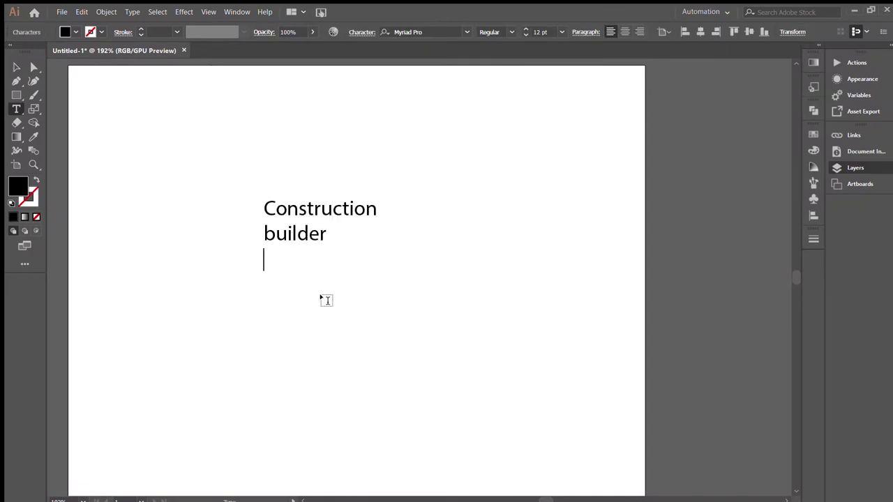
text(home)
key(Escape)
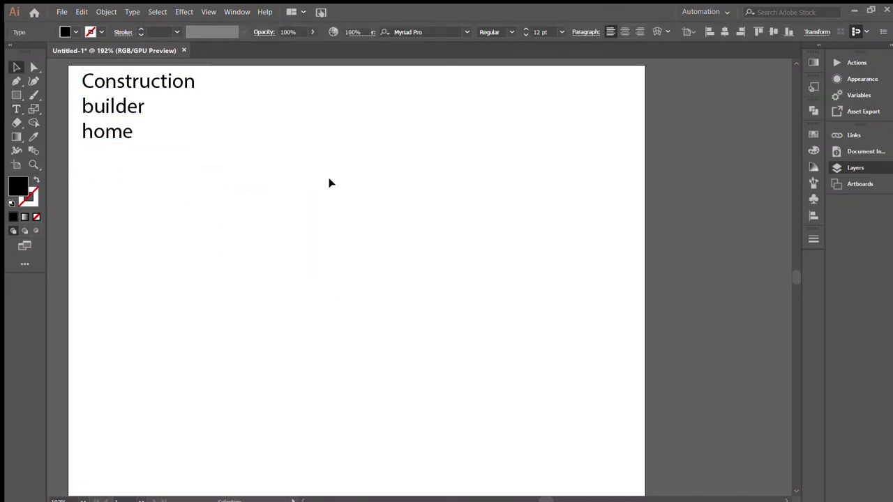
click(431, 354)
key(ctrl+z)
- Draw the closed half-house shape with a wall and a pointed roof peak
click(431, 354)
click(431, 283)
click(365, 219)
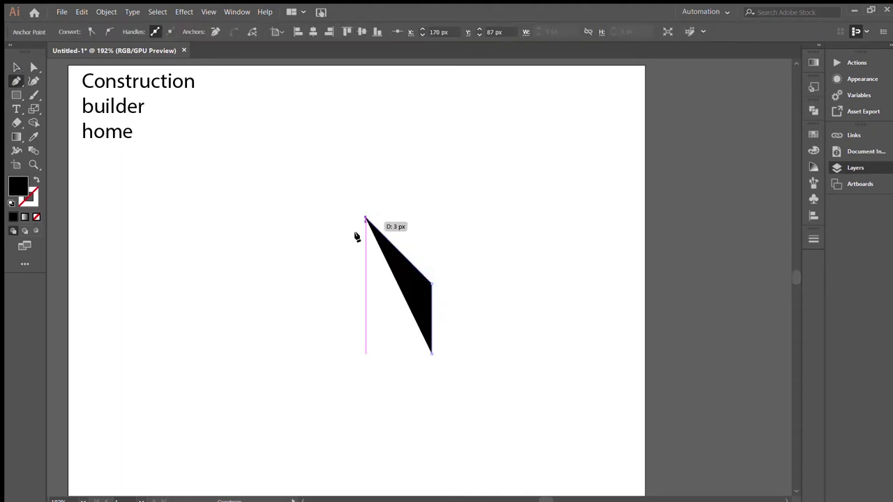
click(296, 287)
key(ctrl+z)
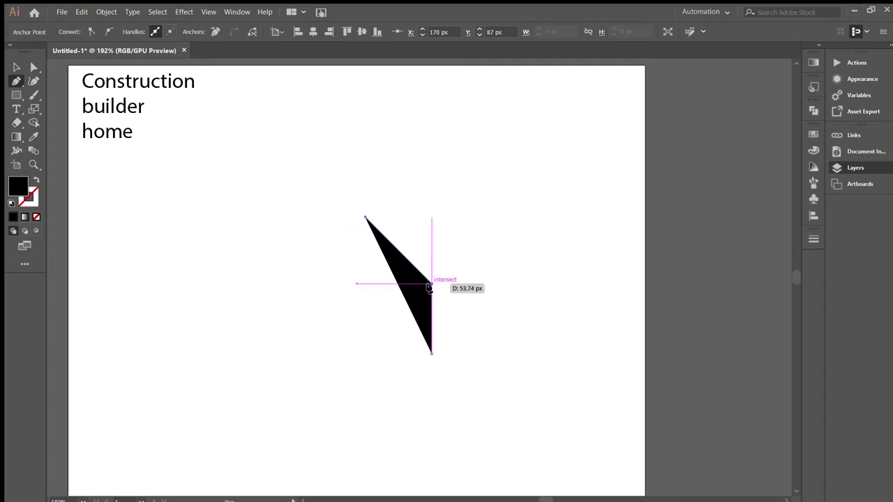
click(365, 353)
click(433, 353)
key(v)
- Reflect the half vertically as a copy, then select the anchors where the halves meet
key(a)
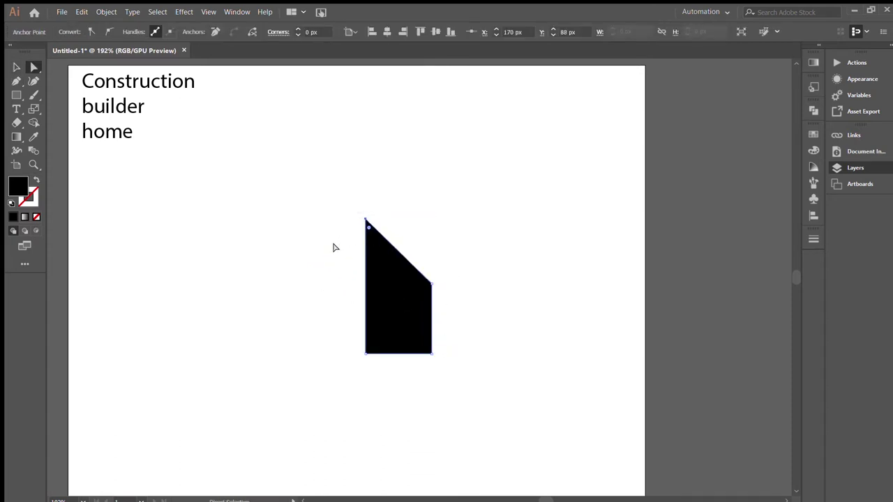
key(v)
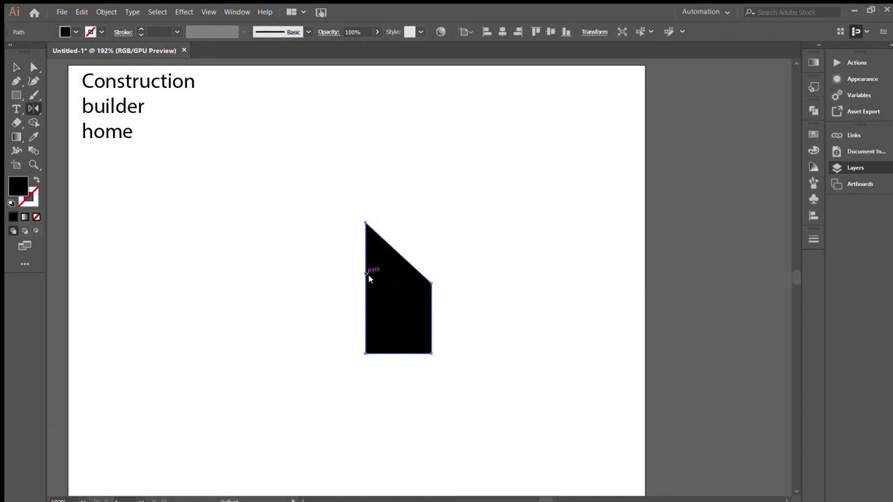
drag(369, 278, 459, 295)
key(v)
click(412, 251)
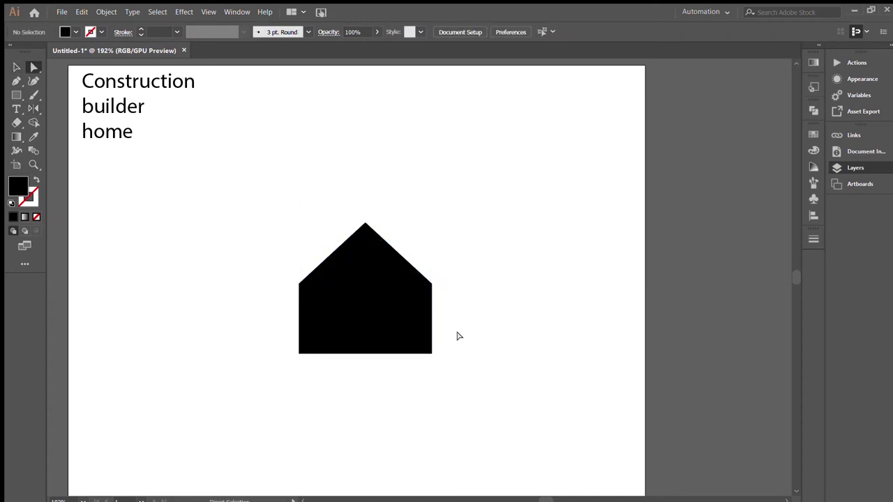
drag(458, 337, 323, 380)
- Join the two halves into one shape and turn it into a thicker black outline
key(ctrl+j)
key(v)
click(363, 321)
key(shift+x)
click(140, 28)
click(140, 29)
click(140, 28)
click(400, 186)
- Try rounding the house corners, then undo and enlarge the house around its centre
click(362, 245)
key(a)
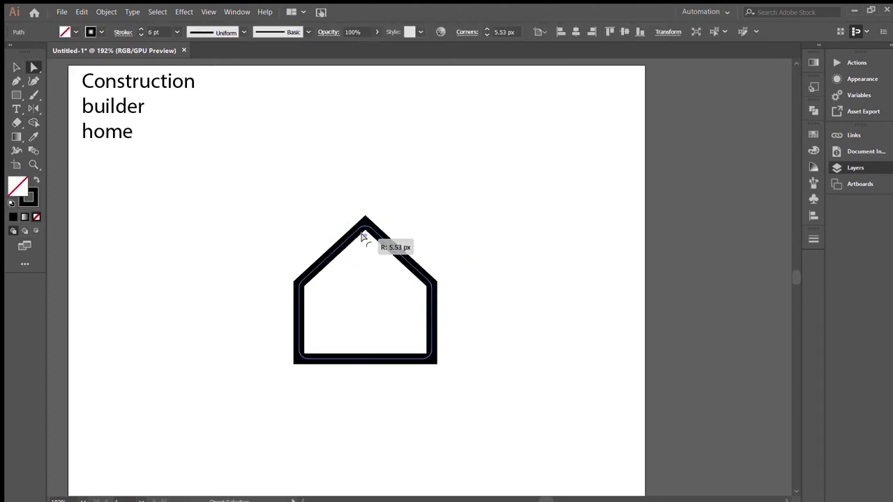
drag(363, 234, 404, 197)
key(v)
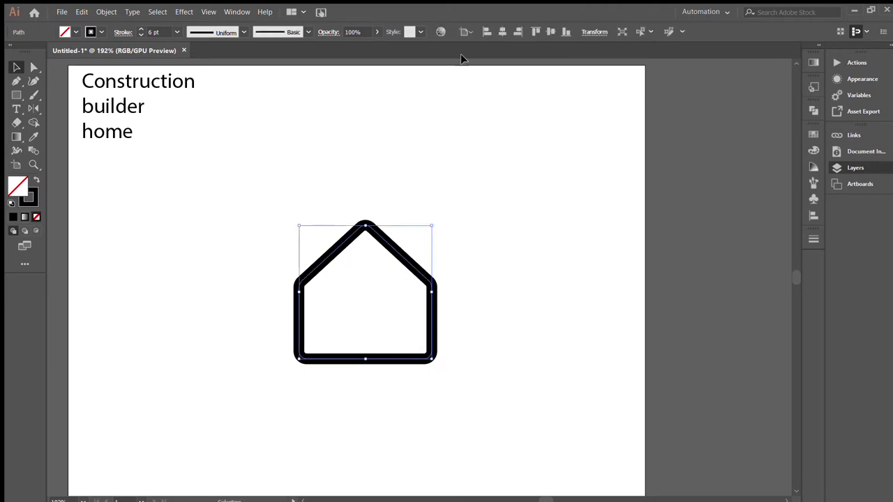
key(ctrl+z)
key(ctrl+z)
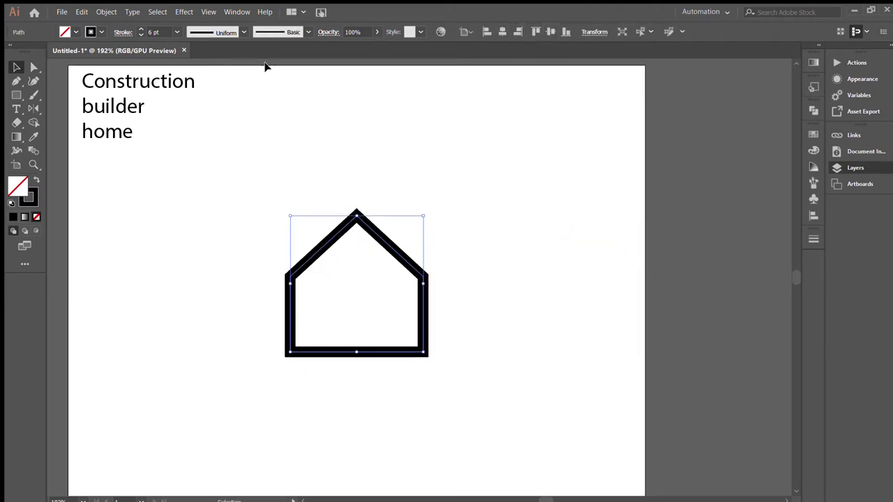
click(340, 160)
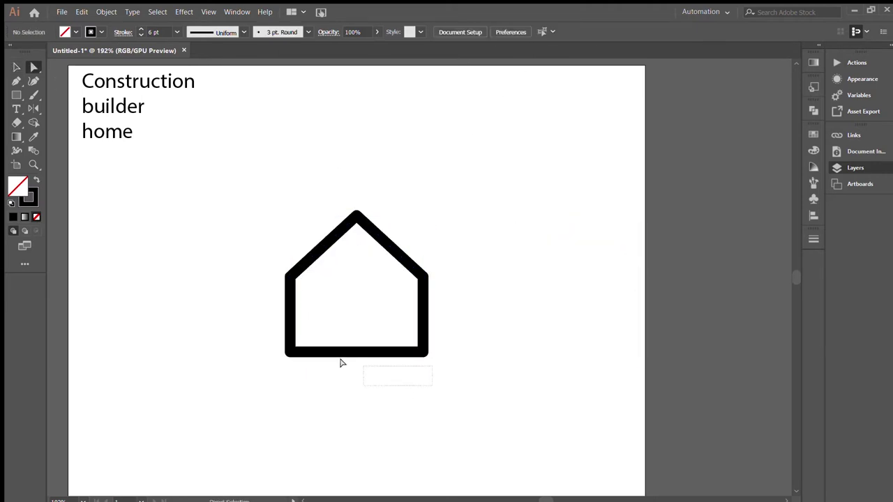
key(v)
key(ctrl+z)
key(ctrl+z)
key(ctrl+z)
key(ctrl+z)
- Restore the fully rounded corners and 8 pt outline, then select the whole house
key(a)
key(v)
key(ctrl+shift+z)
key(ctrl+shift+z)
key(ctrl+shift+z)
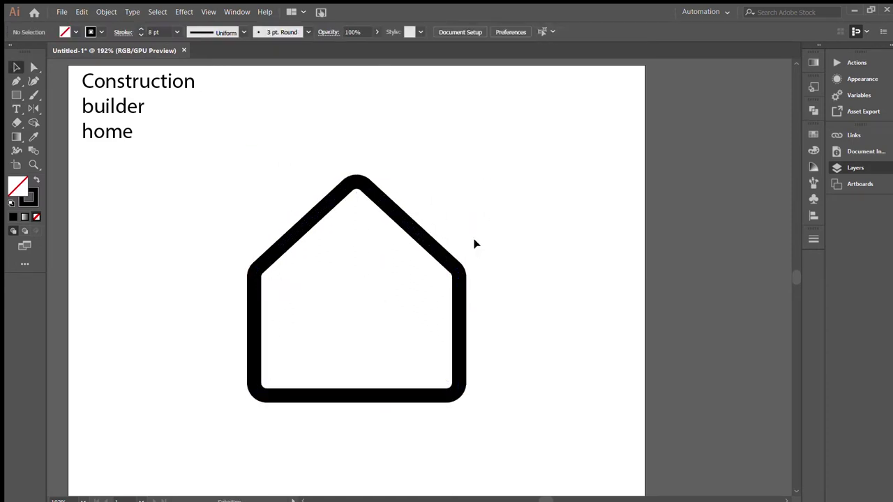
key(a)
click(455, 265)
click(429, 289)
key(v)
click(356, 313)
- Draw a vertical door post up from the floor with a 9 pt stroke and lengthen it
key(p)
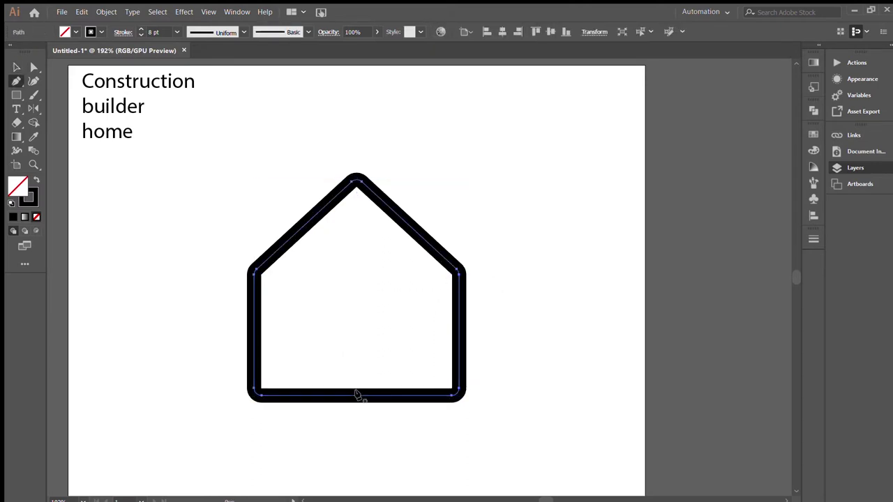
click(356, 395)
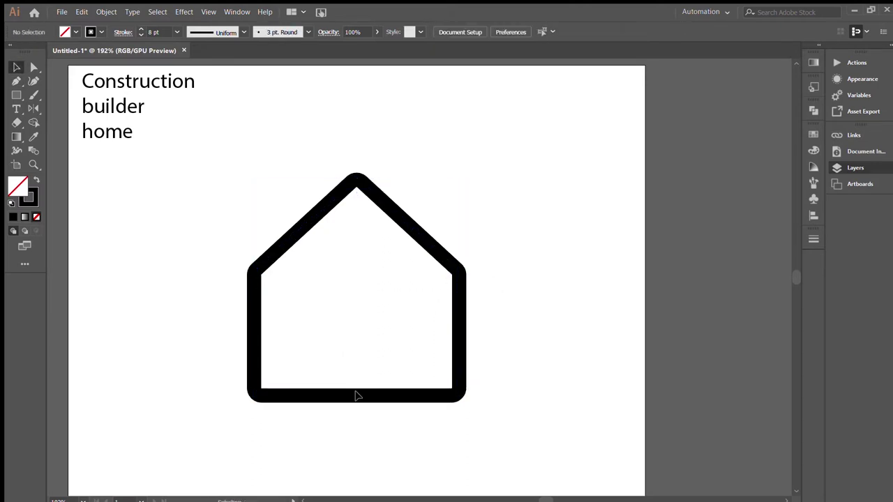
click(356, 319)
key(v)
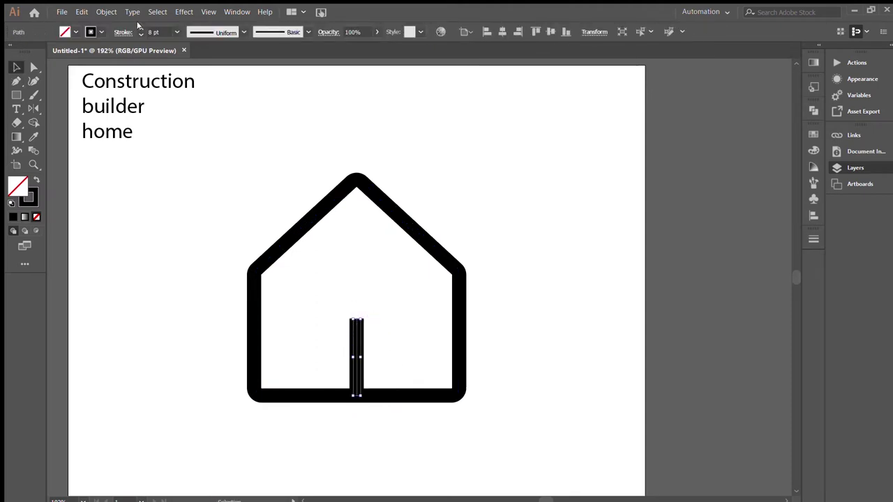
click(140, 28)
drag(357, 320, 356, 303)
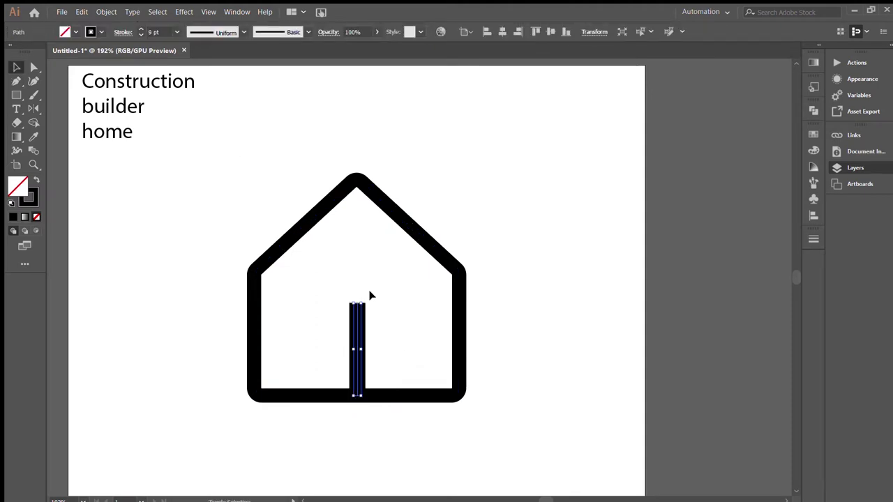
- Move the black square to the house's lower right corner
click(448, 144)
click(283, 246)
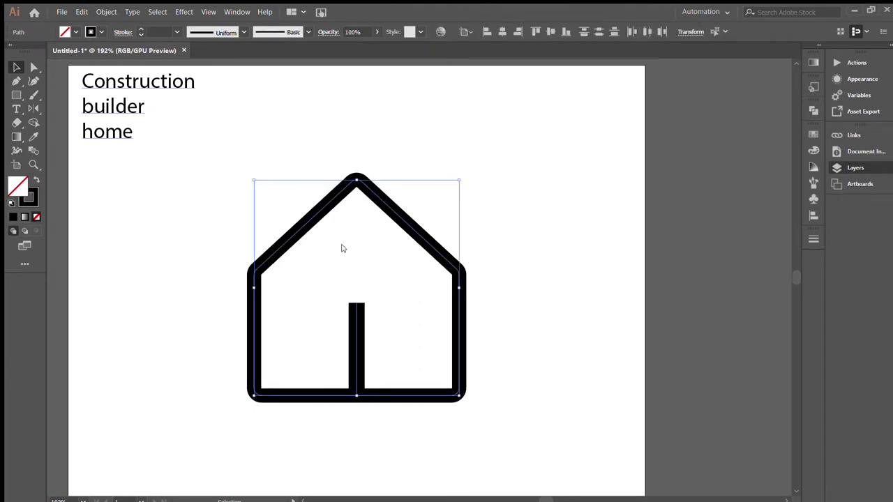
click(398, 328)
mouse_move(355, 367)
mouse_down()
mouse_move(366, 386)
mouse_move(451, 374)
mouse_up()
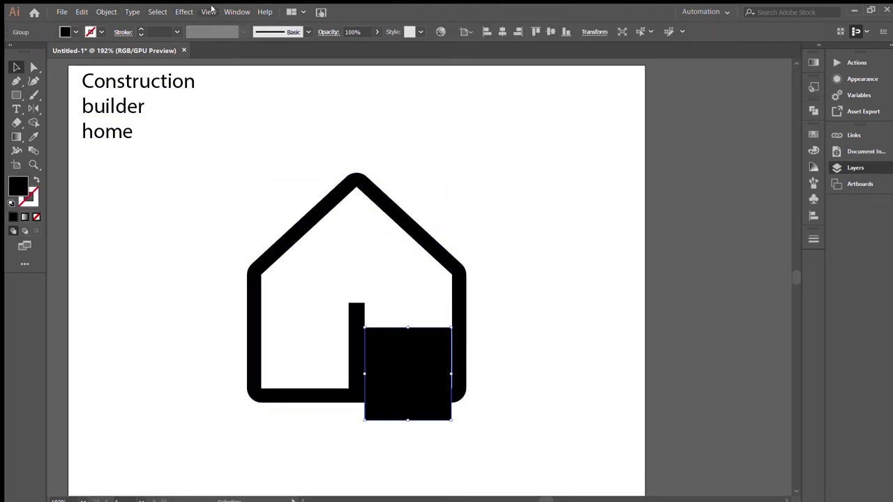
- In Outline view, delete the unwanted rectangle segments and merge the corner into an L-shaped wall
key(a)
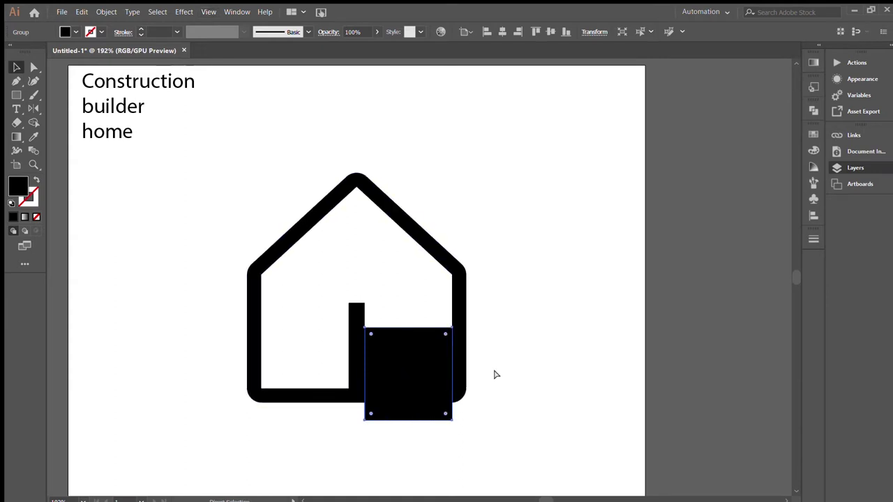
key(ctrl+y)
scroll(494, 375, up, 5)
drag(616, 303, 95, 478)
key(Delete)
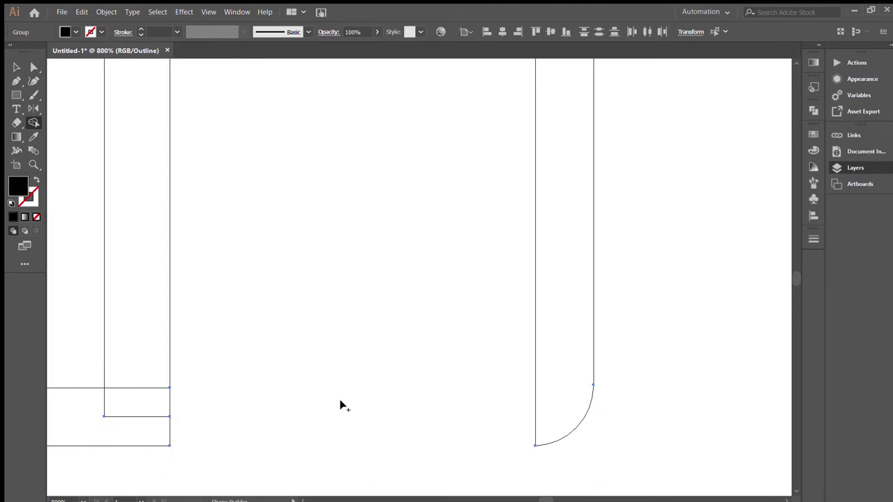
scroll(305, 465, left, 5)
drag(355, 349, 255, 481)
key(shift+m)
drag(303, 365, 339, 474)
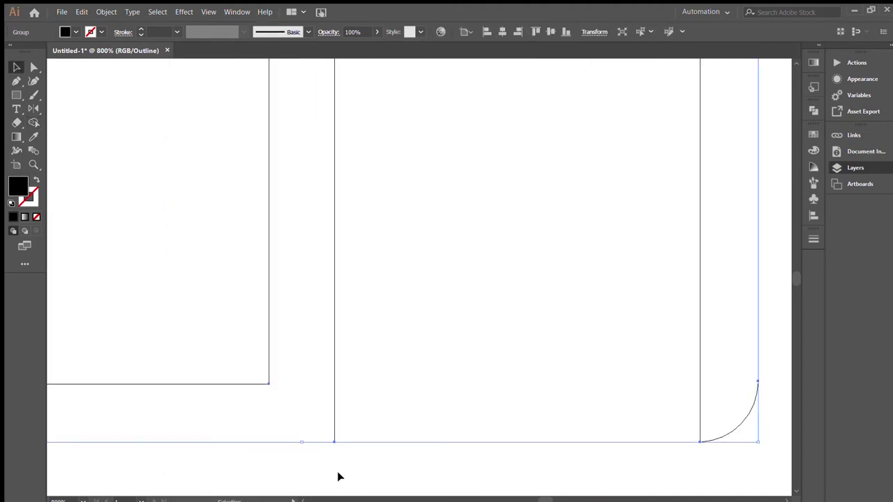
key(ctrl+y)
key(ctrl+0)
key(ctrl+plus)
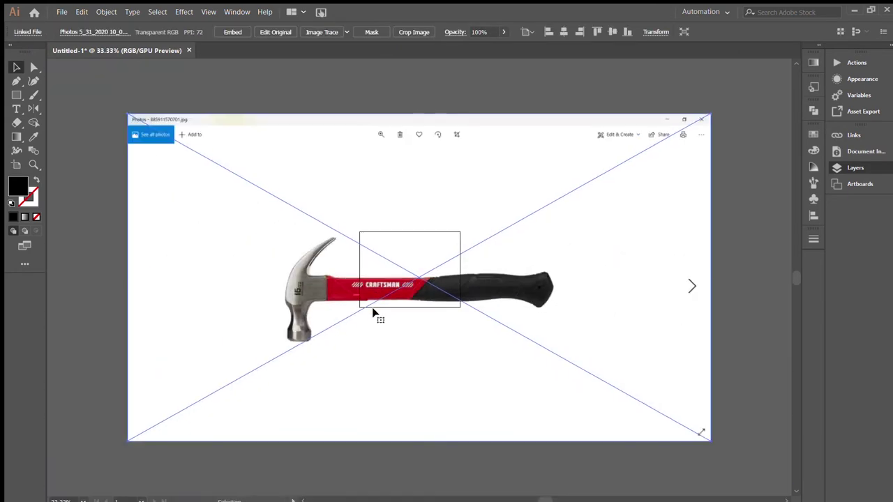
- Rotate the hammer photo upright, shrink it, and zoom in on its head
mouse_move(725, 99)
mouse_down()
mouse_move(580, 279)
mouse_move(463, 277)
mouse_up()
drag(418, 262, 513, 278)
key(ctrl+plus)
key(ctrl+plus)
key(ctrl+plus)
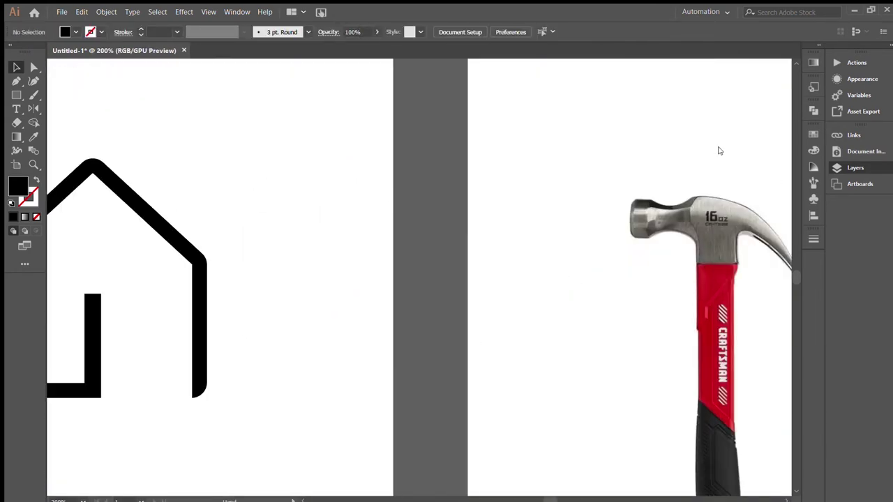
drag(710, 165, 565, 333)
key(ctrl+plus)
key(ctrl+plus)
key(ctrl+plus)
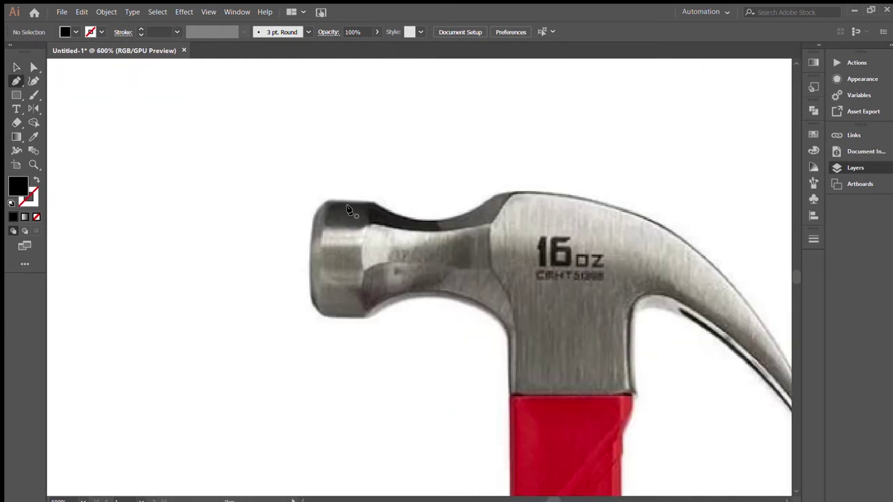
click(312, 202)
- Trace the hammer head's top edge and claw with curved Pen points
drag(377, 200, 488, 197)
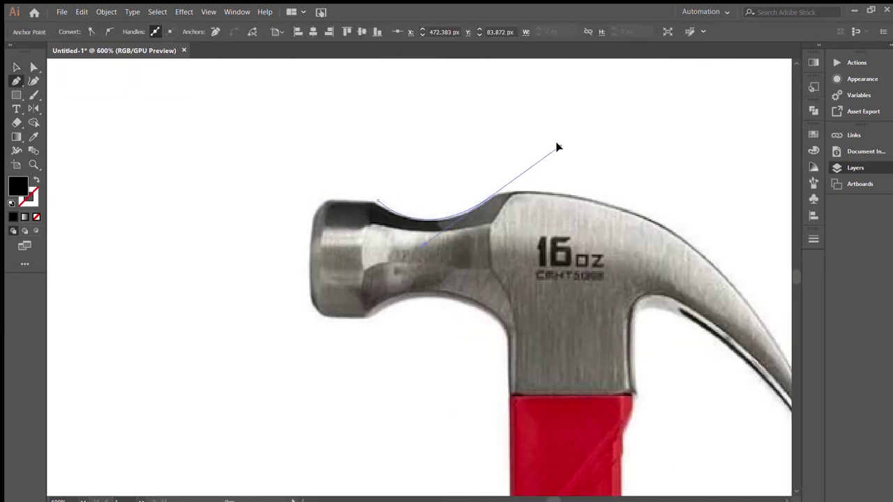
drag(558, 147, 556, 151)
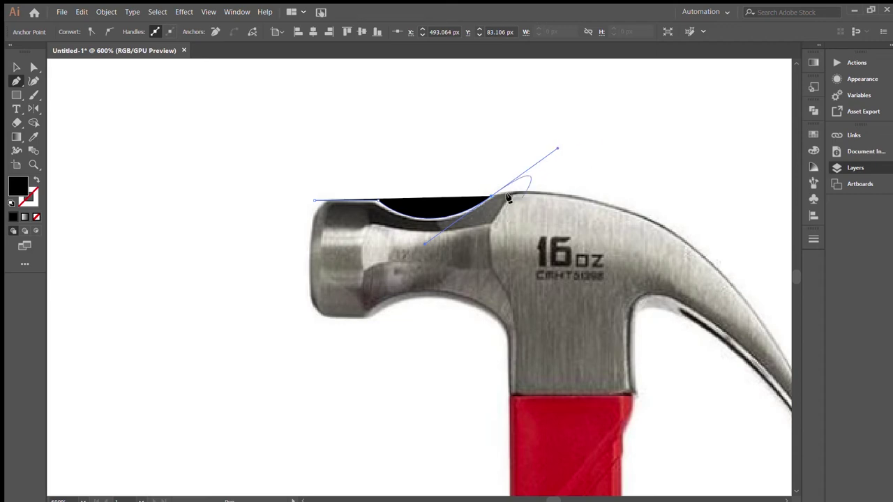
drag(526, 216, 219, 175)
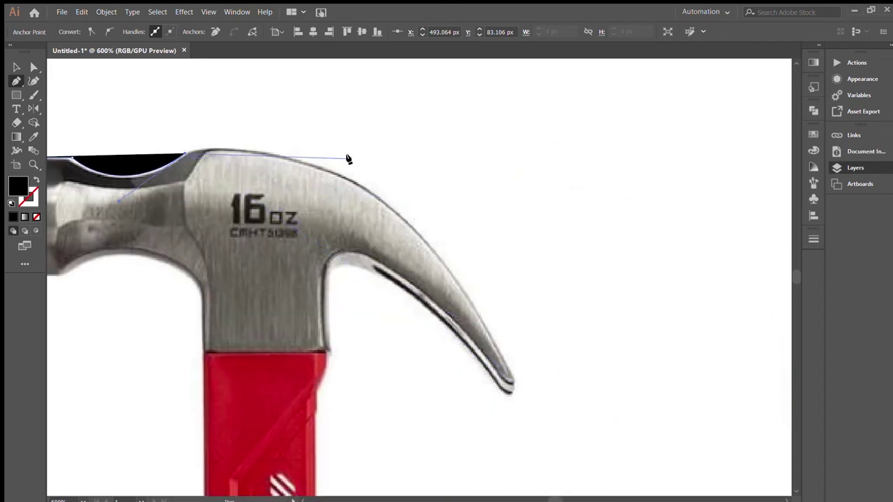
drag(510, 381, 544, 381)
key(ctrl+minus)
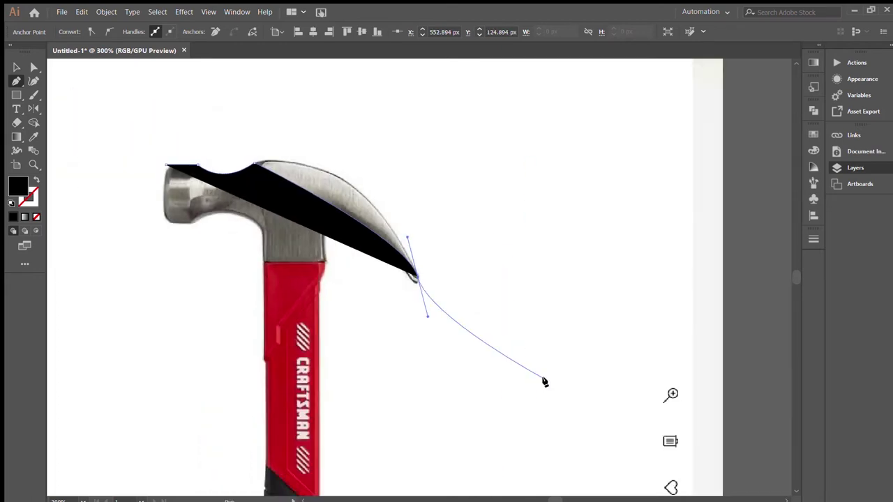
drag(417, 280, 438, 416)
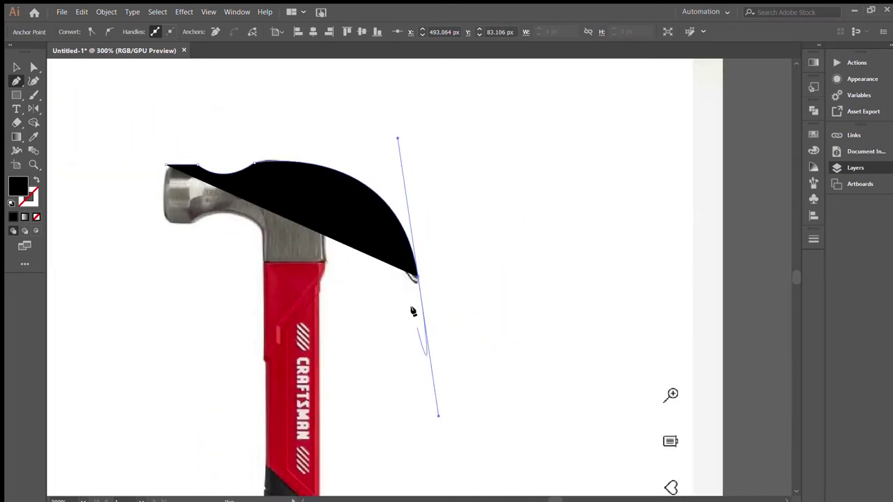
click(37, 183)
drag(331, 207, 283, 229)
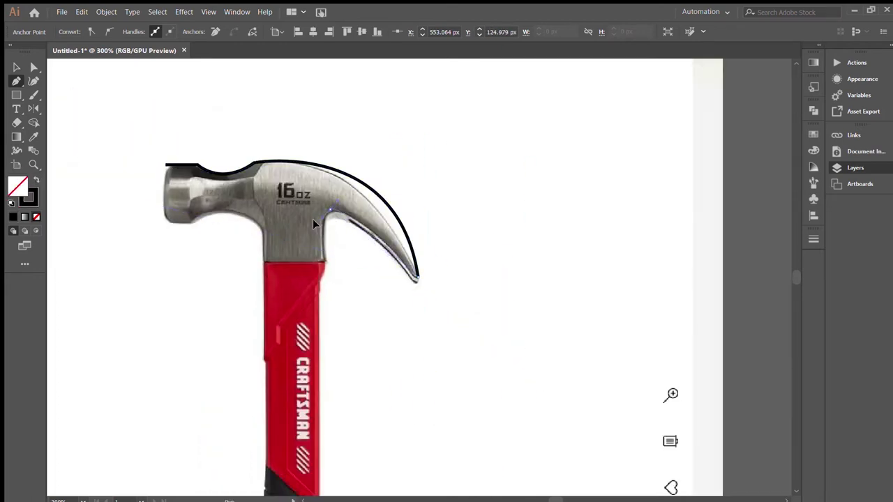
key(ctrl+z)
drag(328, 211, 272, 209)
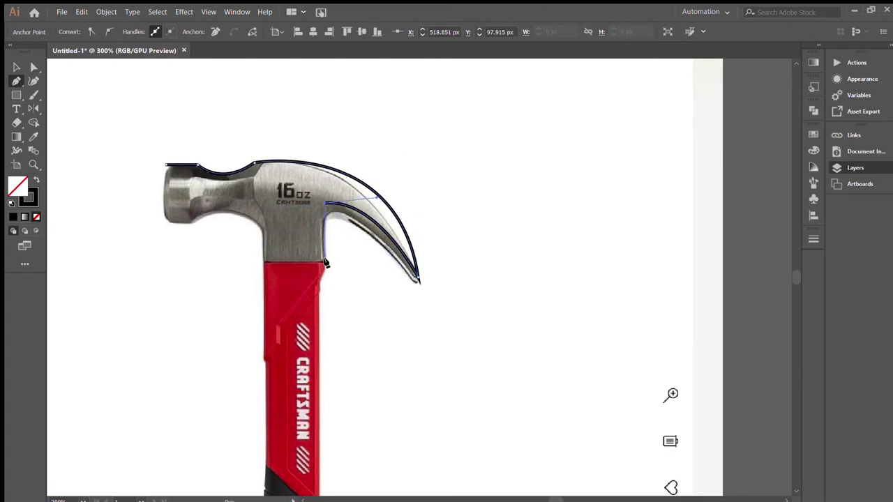
- Trace the neck and head underside and close the hammer-head outline
click(260, 262)
click(260, 231)
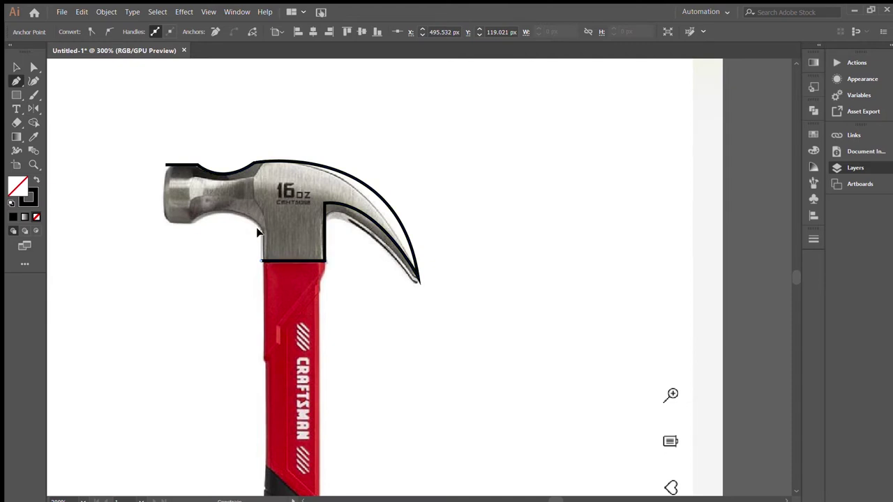
drag(146, 249, 149, 249)
click(162, 222)
click(166, 165)
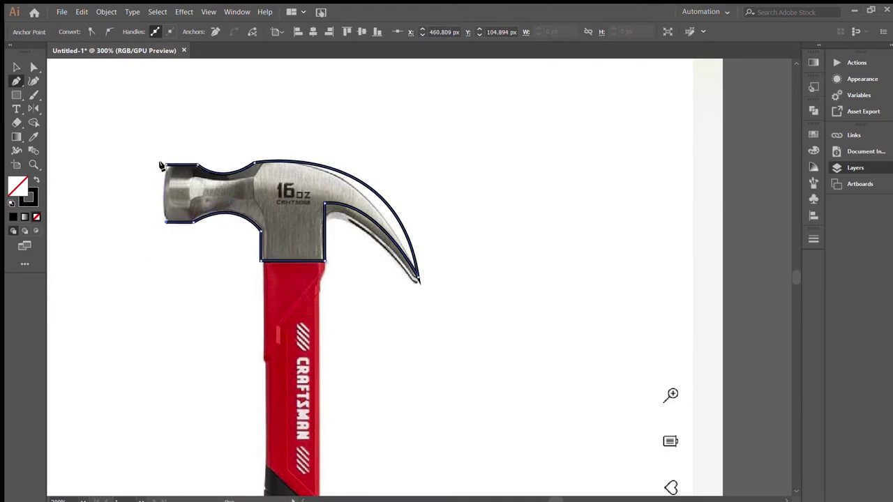
key(a)
click(225, 194)
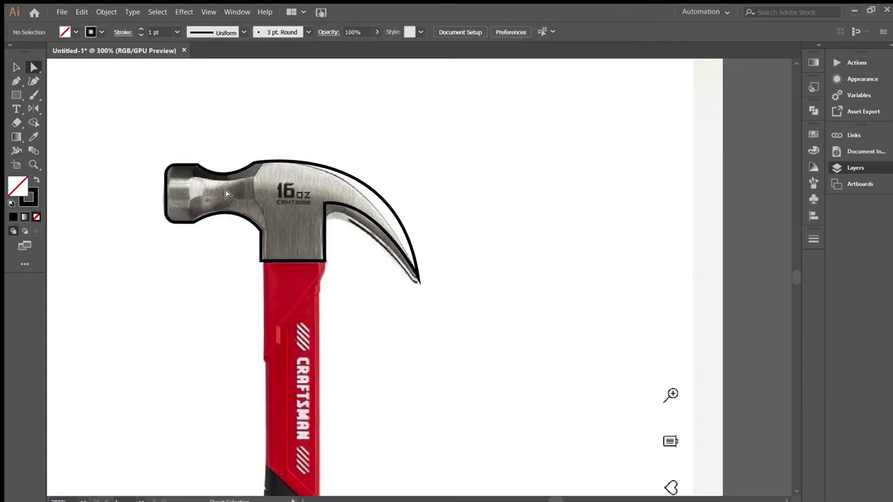
- Make the outline a solid black fill, move it beside the photo and round its corners
click(377, 232)
key(shift+x)
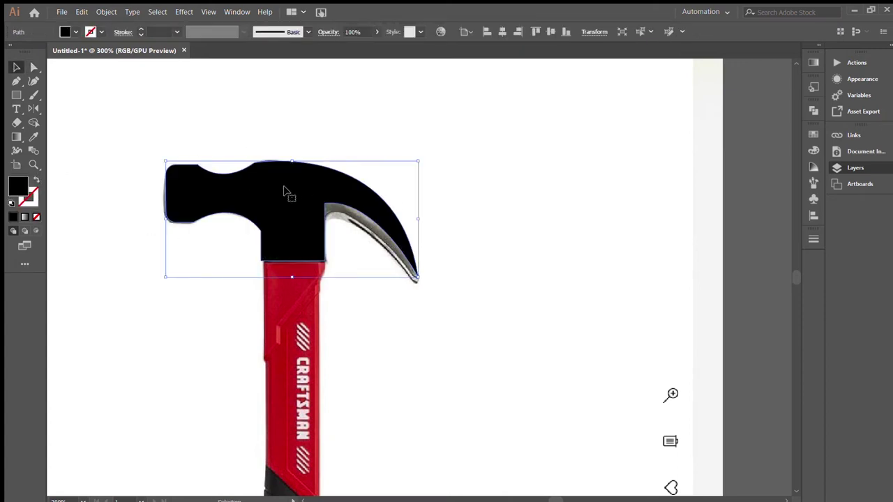
drag(295, 191, 515, 193)
click(498, 301)
key(a)
click(471, 237)
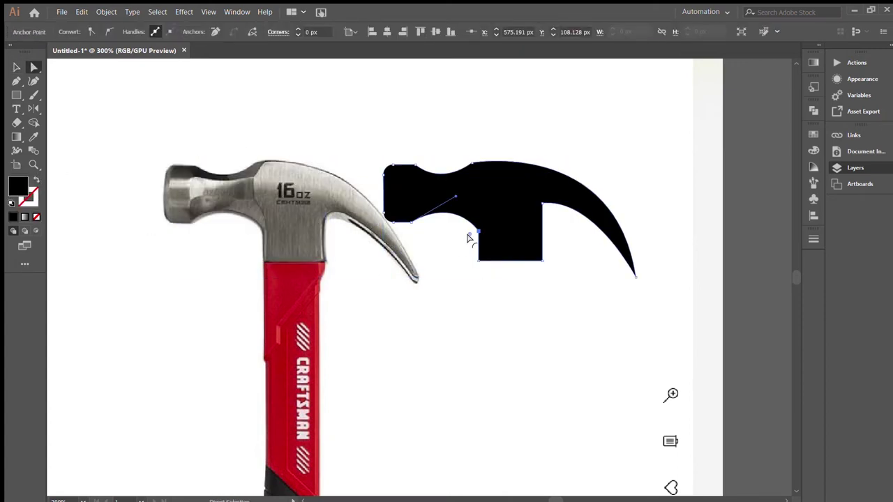
click(476, 277)
drag(461, 258, 543, 261)
- Pan and zoom out toward the house artboard
click(591, 287)
click(549, 211)
click(566, 253)
drag(586, 283, 579, 301)
key(v)
key(ctrl+minus)
key(ctrl+minus)
key(ctrl+minus)
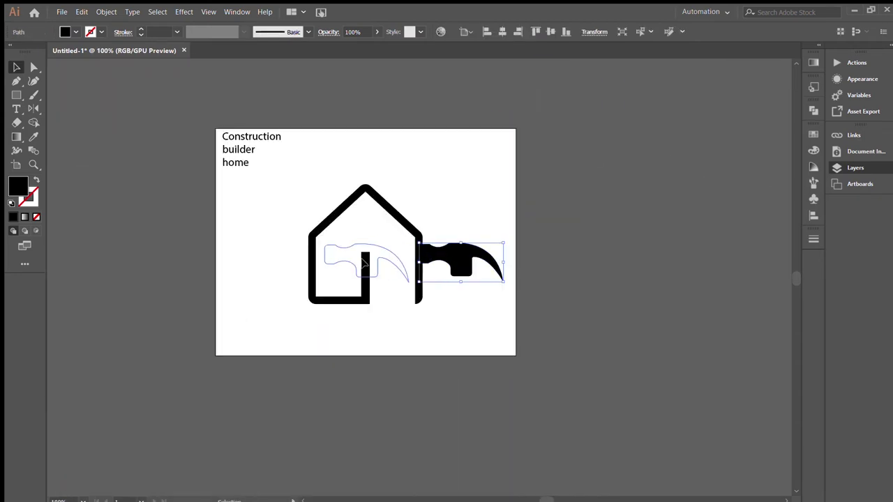
- Shrink the hammer head and make it narrower to fit on the door post
drag(399, 218, 391, 231)
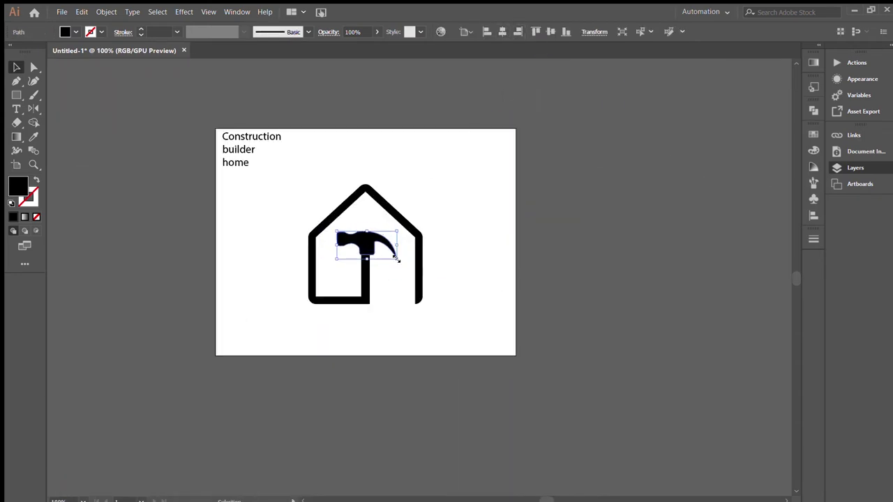
key(v)
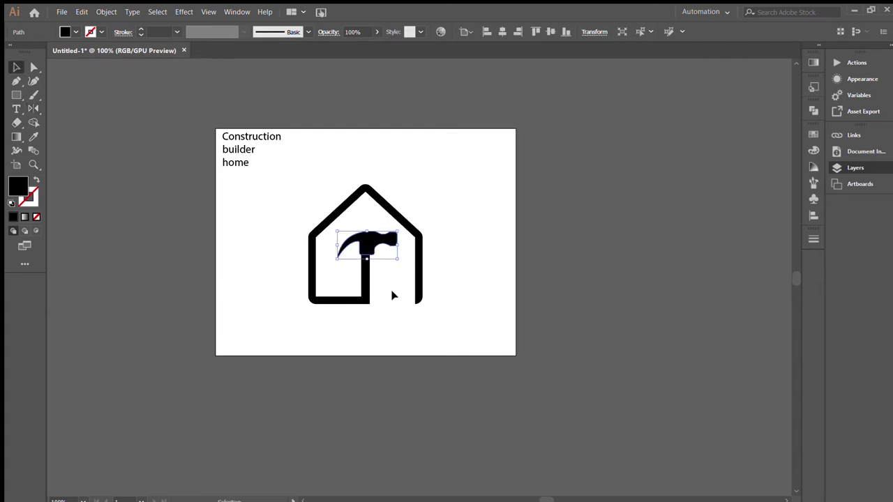
key(ctrl+plus)
key(ctrl+plus)
key(ctrl+plus)
click(401, 237)
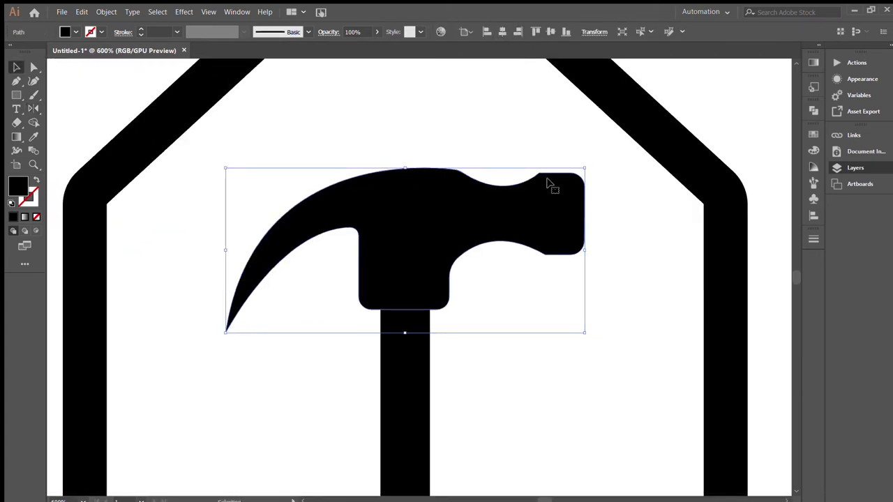
drag(582, 172, 544, 191)
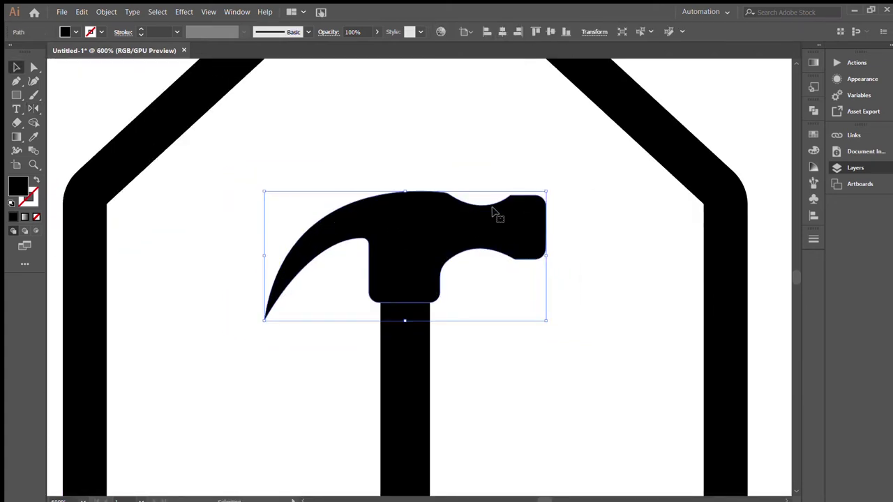
key(ctrl+shift+a)
- Draw a rectangle over the right wall's rounded bottom to square it off
key(ctrl+minus)
key(ctrl+minus)
key(ctrl+plus)
drag(551, 370, 525, 368)
key(m)
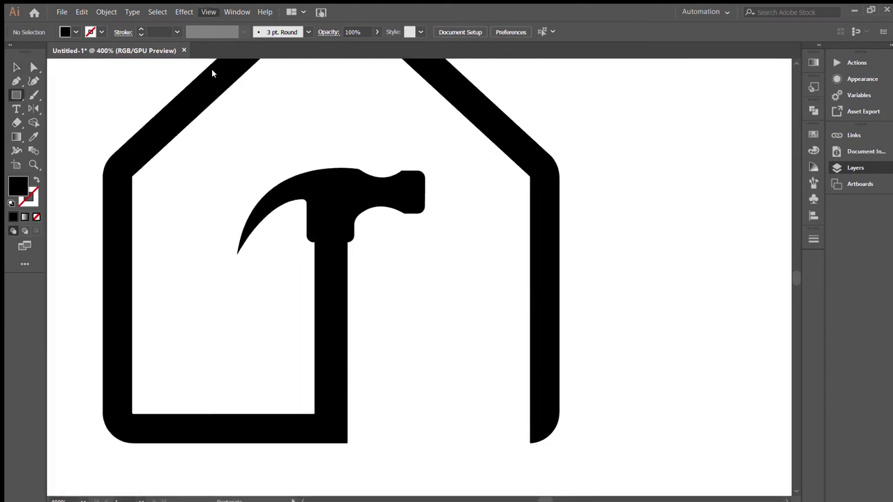
mouse_move(532, 337)
mouse_down()
mouse_move(558, 379)
mouse_move(548, 445)
mouse_up()
key(v)
click(632, 391)
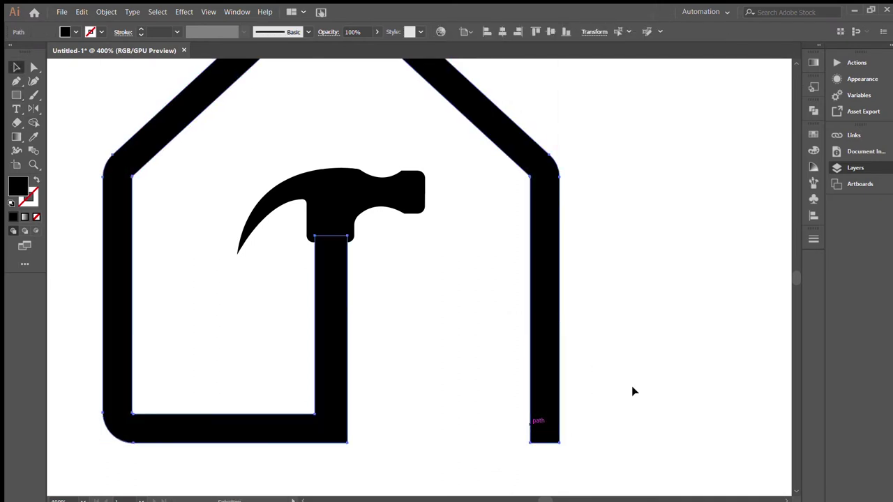
- Check the hammer placement and zoom out to view the whole house at 300%
click(343, 224)
click(370, 279)
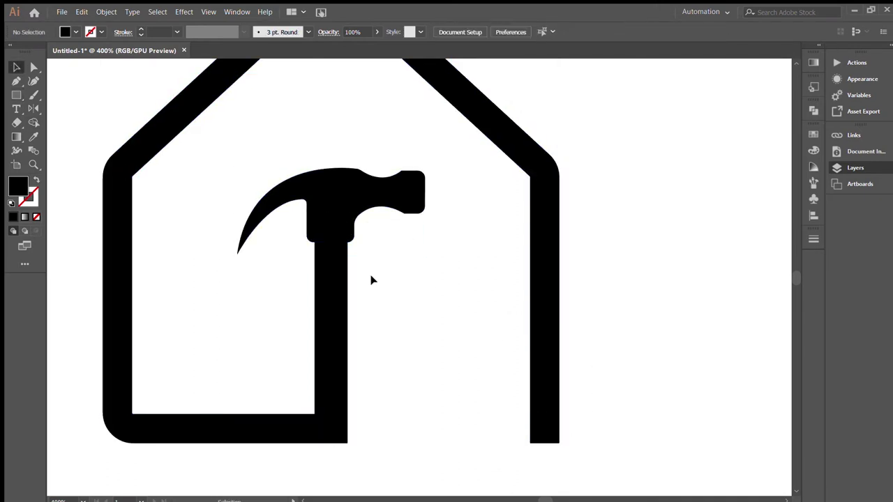
key(ctrl+plus)
key(ctrl+plus)
drag(152, 201, 424, 372)
key(ctrl+minus)
key(ctrl+minus)
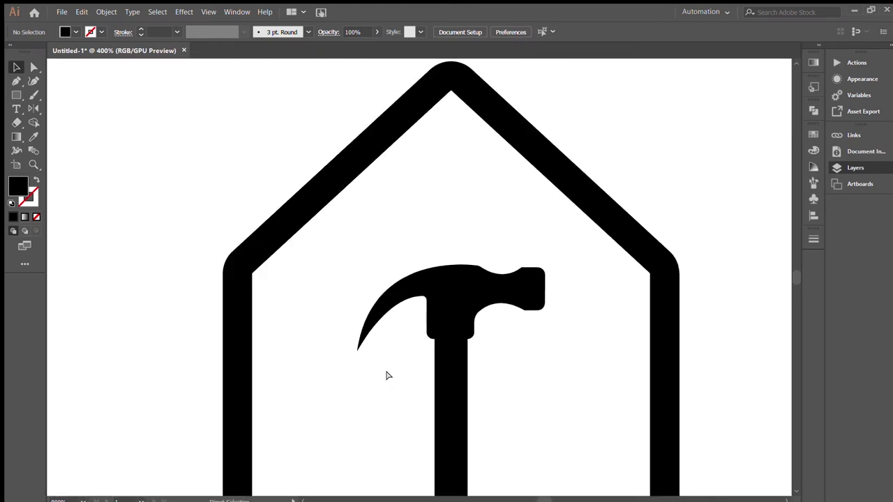
key(ctrl+minus)
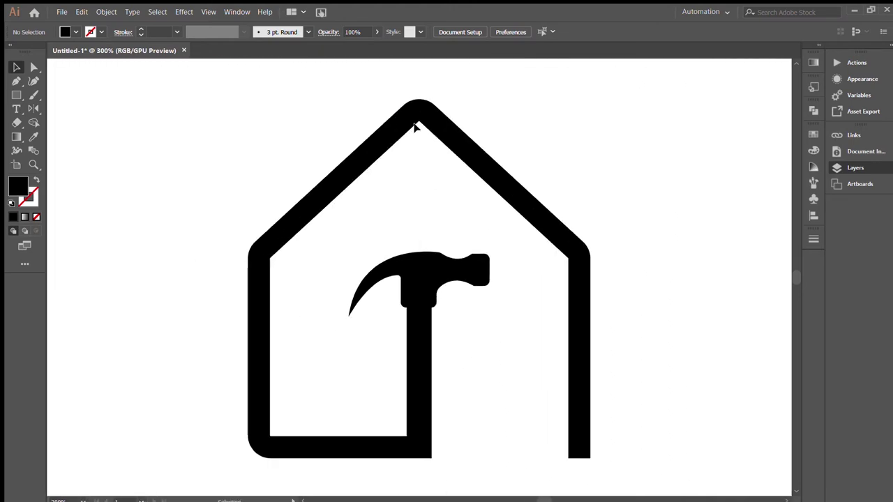
- Draw the black left panel polygon from the roof apex down to the house's bottom-left corner
click(419, 132)
click(419, 423)
click(281, 423)
click(279, 265)
click(419, 133)
key(v)
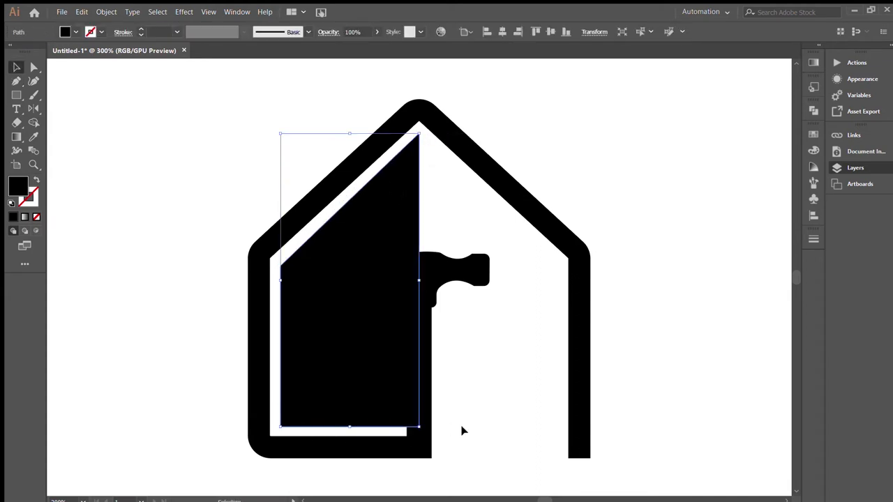
click(463, 428)
- Draw a small black block and place it over the left white gap
scroll(416, 370, up, 3)
drag(434, 360, 497, 105)
key(m)
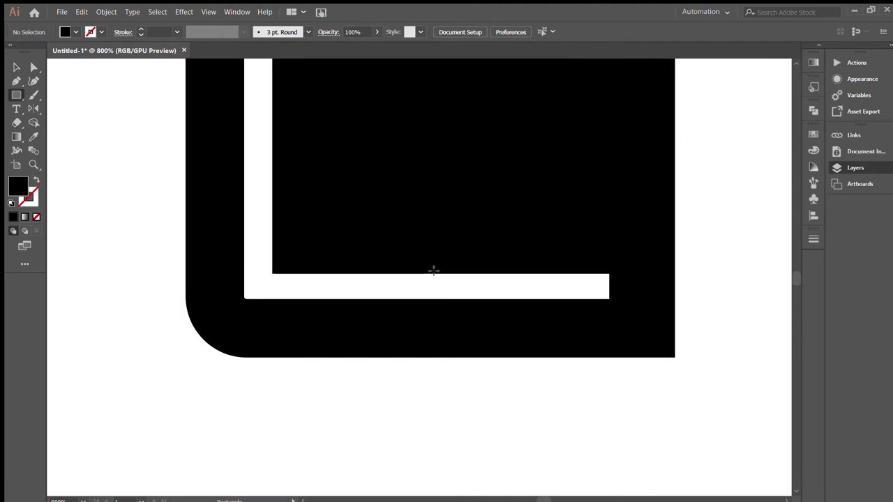
drag(431, 274, 457, 299)
key(v)
click(456, 383)
scroll(456, 383, up, 2)
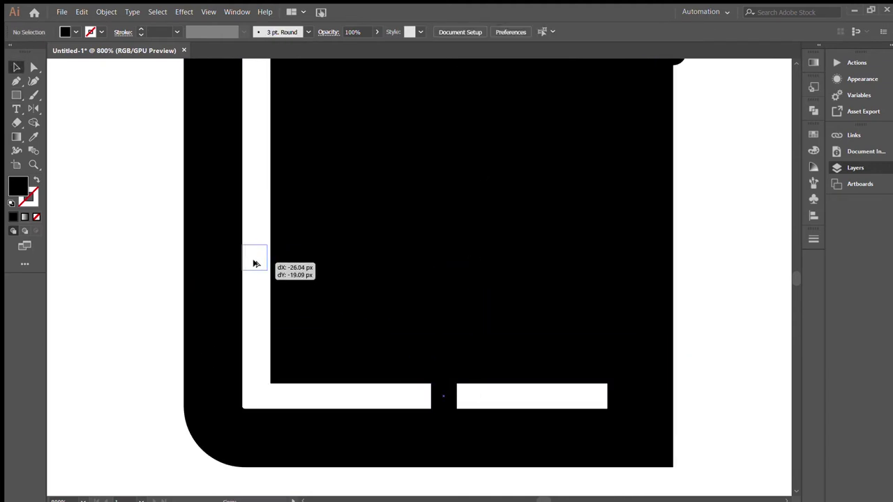
drag(444, 403, 256, 258)
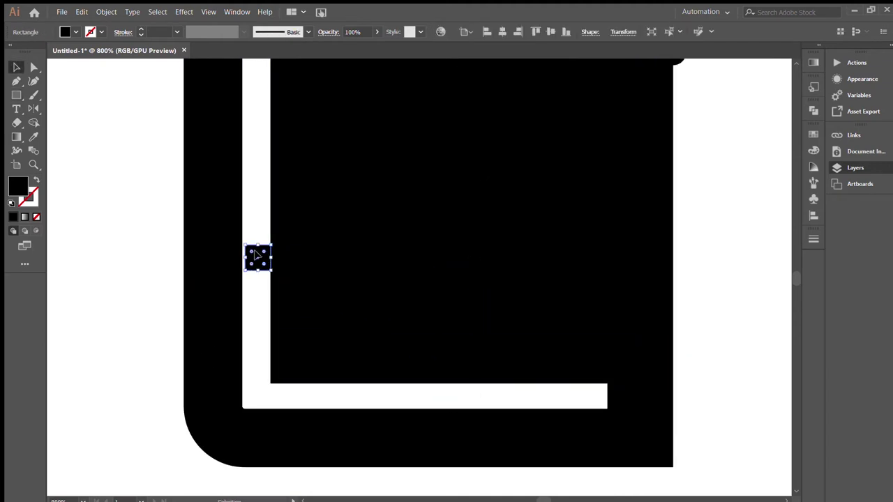
- Widen the panel's left edge and move the small square onto the diagonal white gap
click(273, 244)
scroll(293, 230, up, 2)
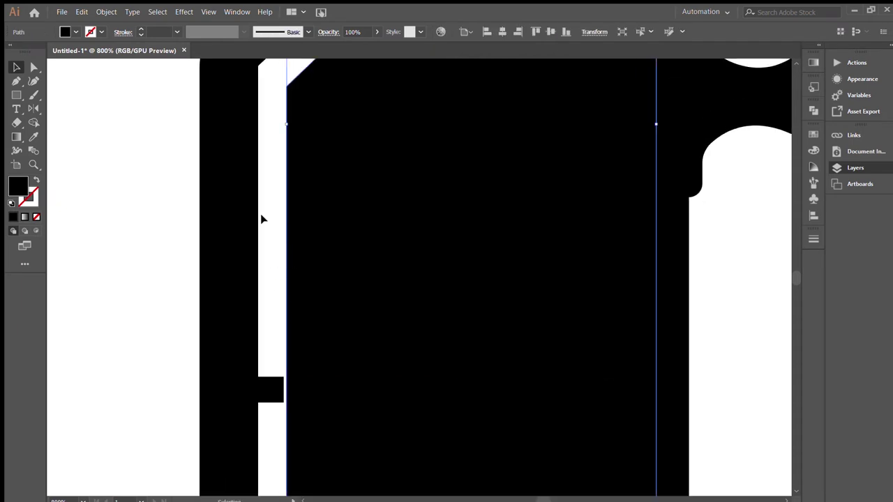
drag(286, 125, 283, 125)
click(274, 259)
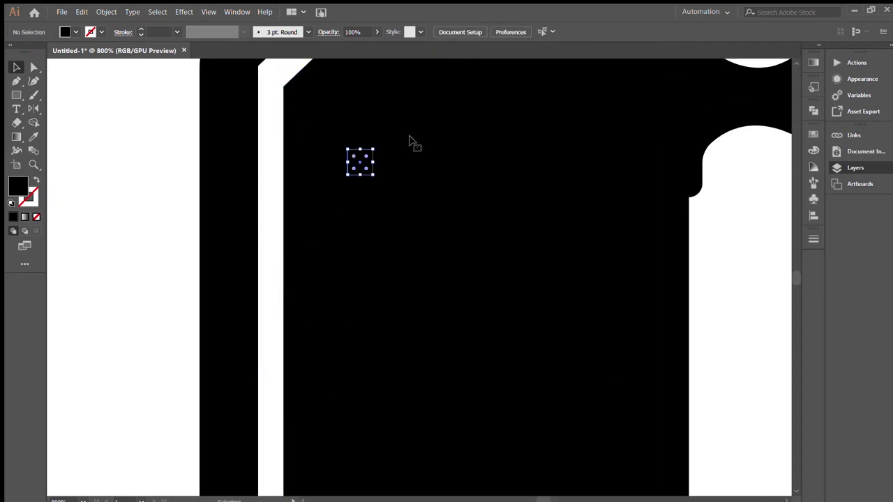
scroll(257, 434, up, 4)
scroll(257, 434, right, 2)
click(256, 431)
mouse_move(256, 431)
mouse_down()
mouse_move(250, 269)
mouse_move(261, 236)
mouse_up()
drag(246, 265, 245, 263)
- Adjust the panel's top and lower-left anchor points with Direct Selection to even the gap
click(321, 189)
scroll(344, 119, up, 3)
drag(344, 113, 355, 104)
click(296, 317)
drag(232, 380, 539, 113)
key(a)
click(545, 140)
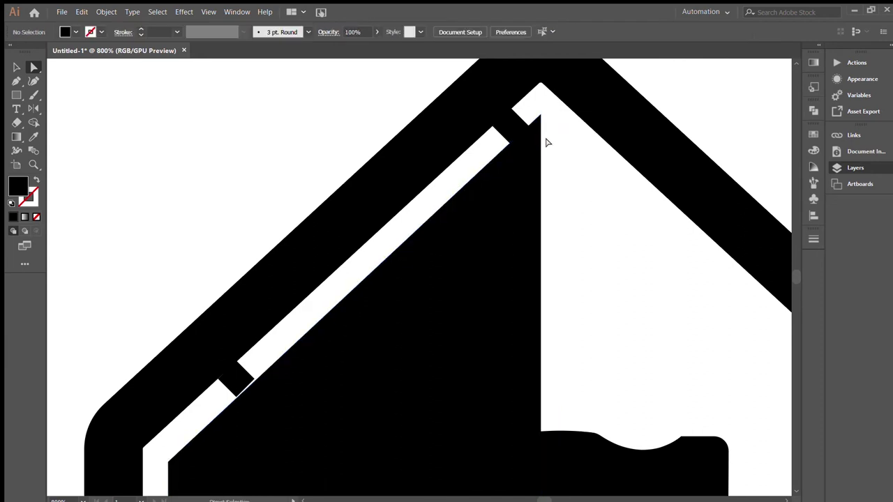
drag(167, 464, 296, 226)
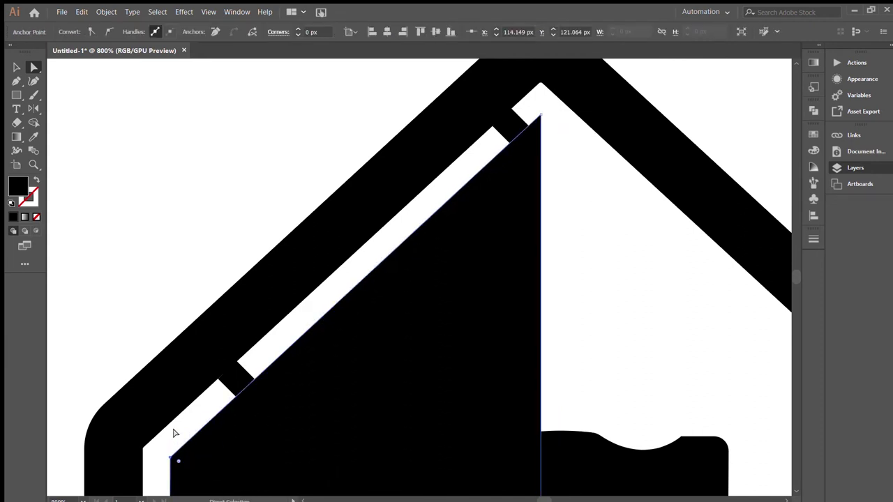
- Pull the panel's top corner down along the roof edge so the white stripe is continuous
key(ctrl+shift+a)
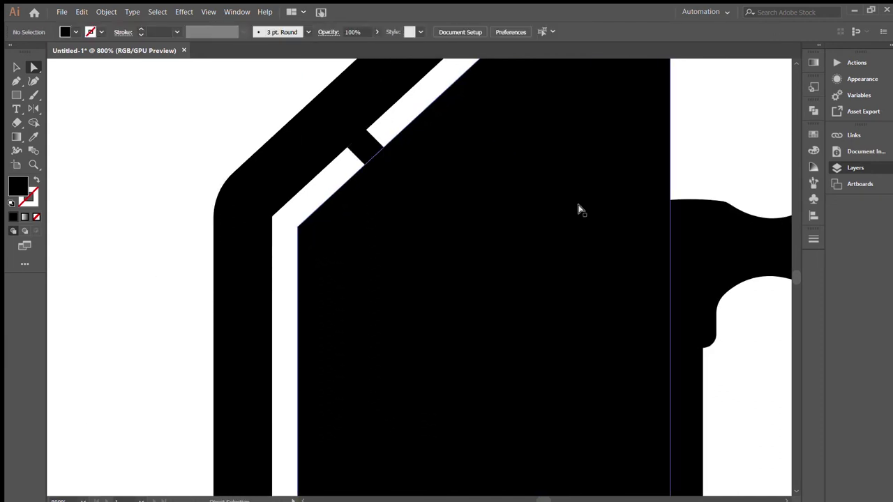
key(ctrl+minus)
key(ctrl+minus)
key(ctrl+minus)
drag(413, 246, 349, 309)
key(ctrl+shift+a)
- Draw a tall thin rectangle along the panel's left edge
scroll(423, 317, down, 2)
key(ctrl+plus)
key(ctrl+plus)
key(m)
drag(289, 162, 311, 476)
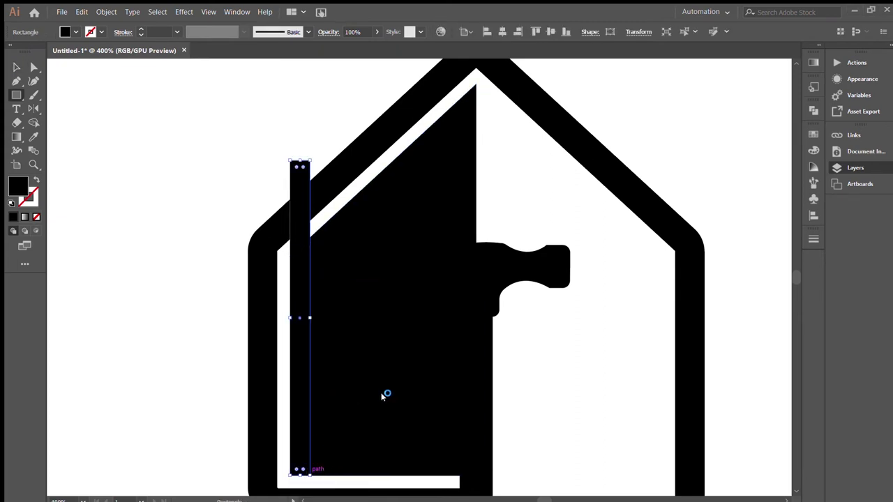
- Turn the thin rectangle and black left panel gray
key(v)
click(295, 235)
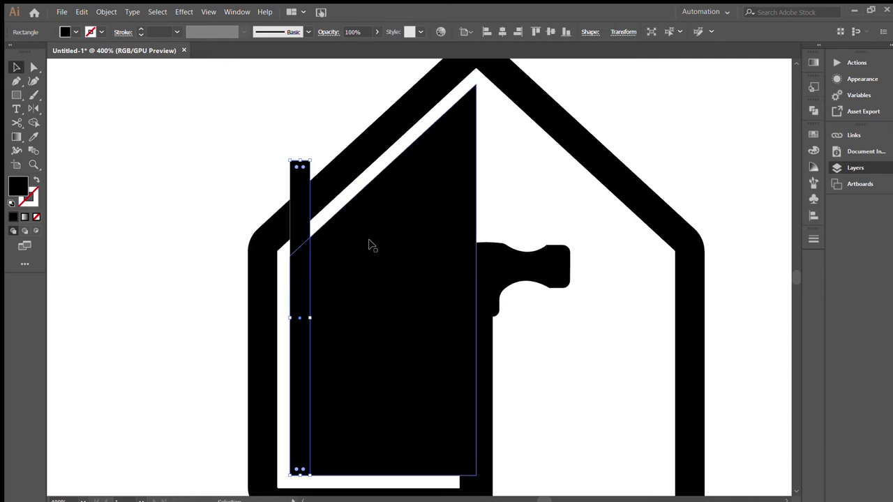
shift+click(368, 243)
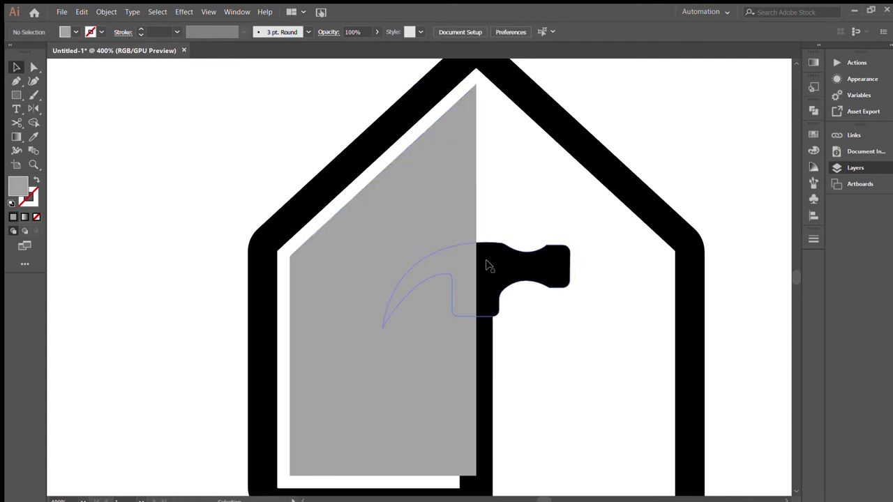
key(ctrl+shift+a)
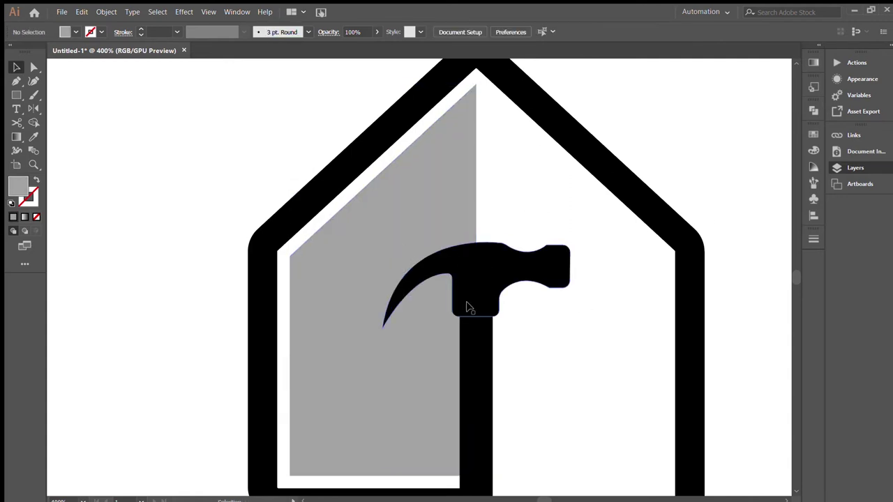
- Give the hammer head a 2 pt white outline
click(470, 298)
key(a)
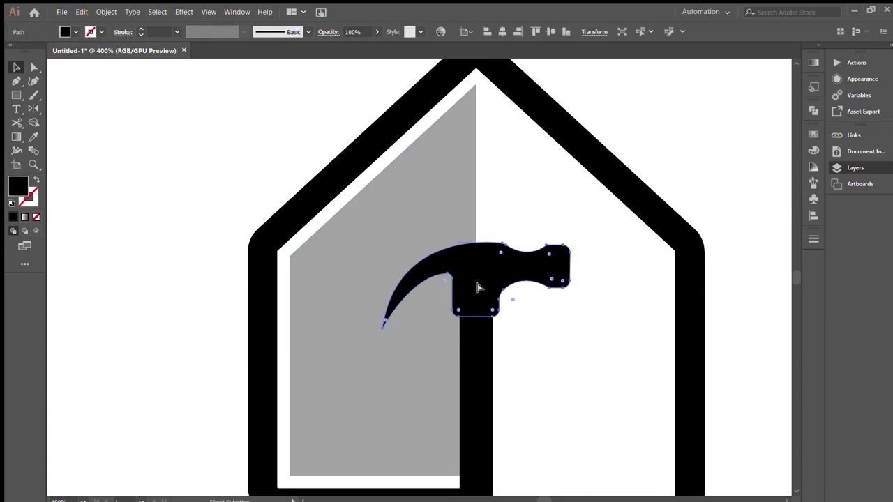
key(v)
key(d)
key(shift+x)
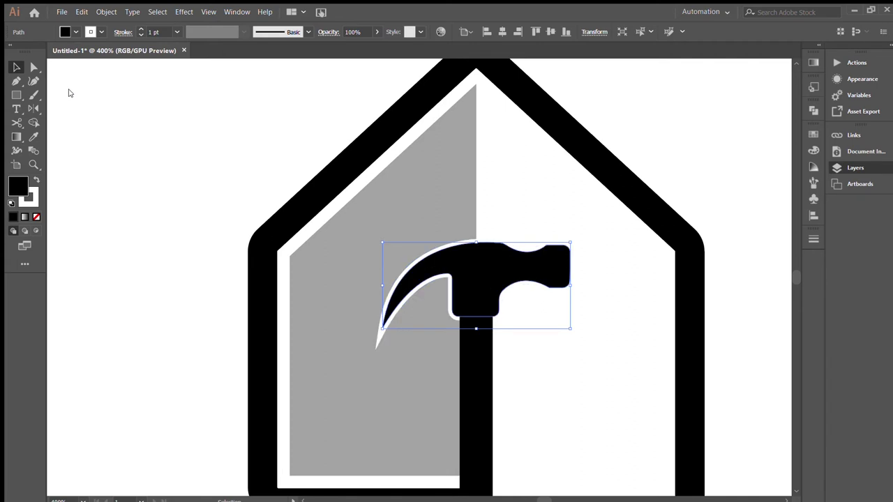
click(268, 121)
click(488, 265)
click(141, 29)
click(181, 202)
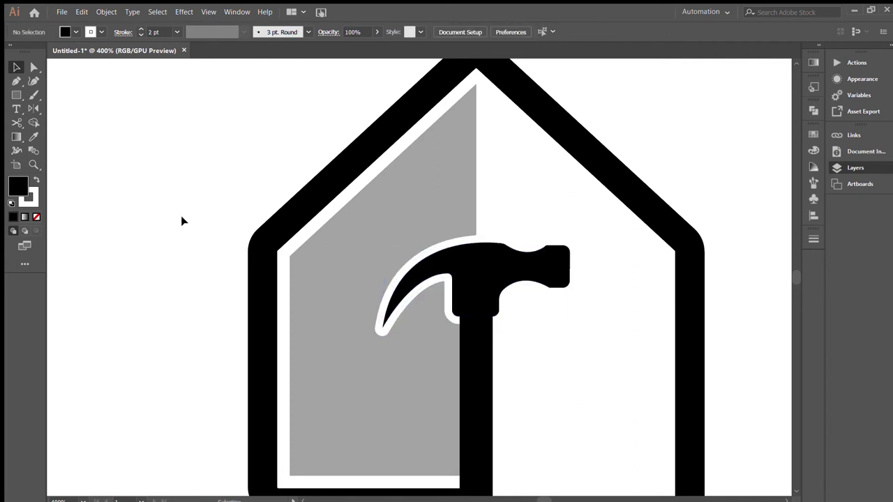
drag(180, 217, 139, 127)
click(439, 315)
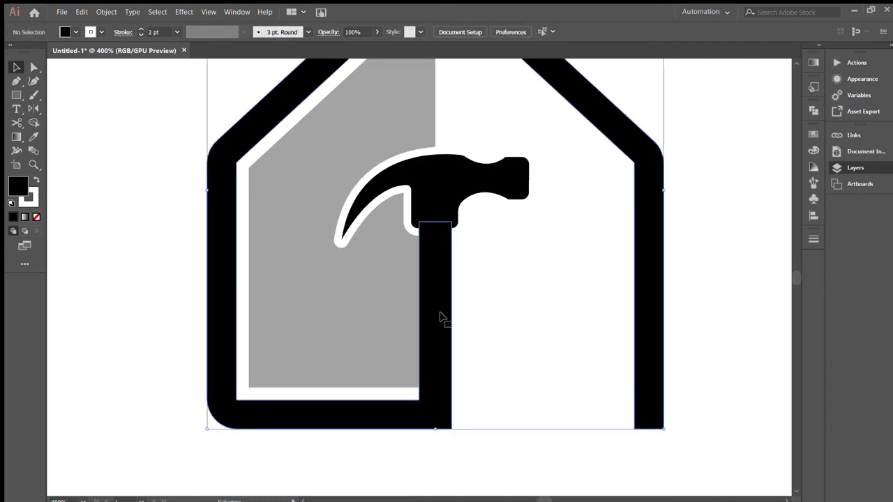
- Draw a thin white strip and position it against the hammer handle
click(497, 269)
key(m)
drag(415, 270, 421, 388)
drag(455, 388, 456, 388)
key(v)
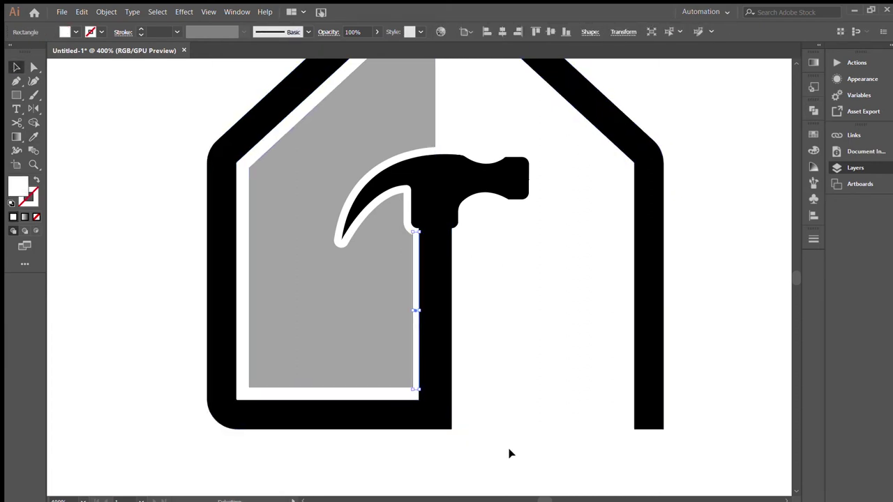
click(510, 444)
scroll(494, 247, up, 1)
scroll(439, 309, up, 5)
mouse_move(440, 305)
mouse_down()
mouse_move(447, 189)
mouse_move(467, 298)
mouse_move(483, 263)
mouse_up()
- Reflect a copy of the gray panel onto the right half and draw a tall thin siding strip
scroll(446, 189, down, 2)
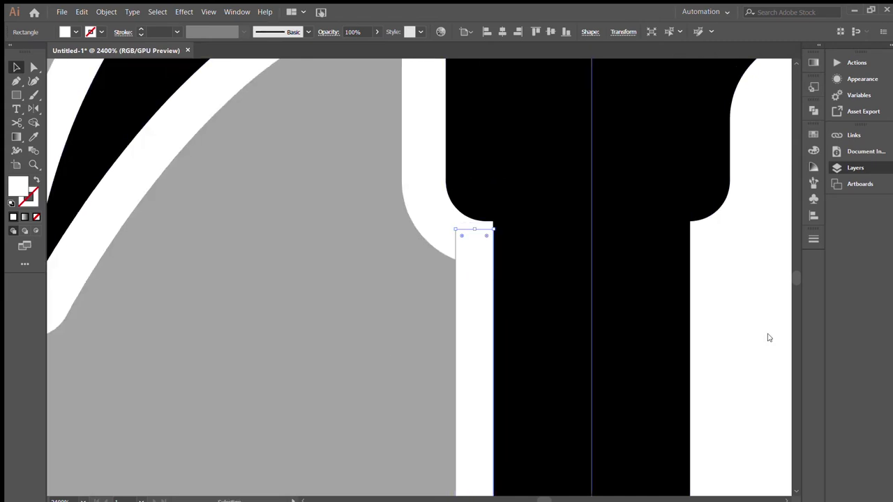
scroll(702, 329, down, 3)
scroll(672, 90, left, 3)
scroll(672, 90, down, 5)
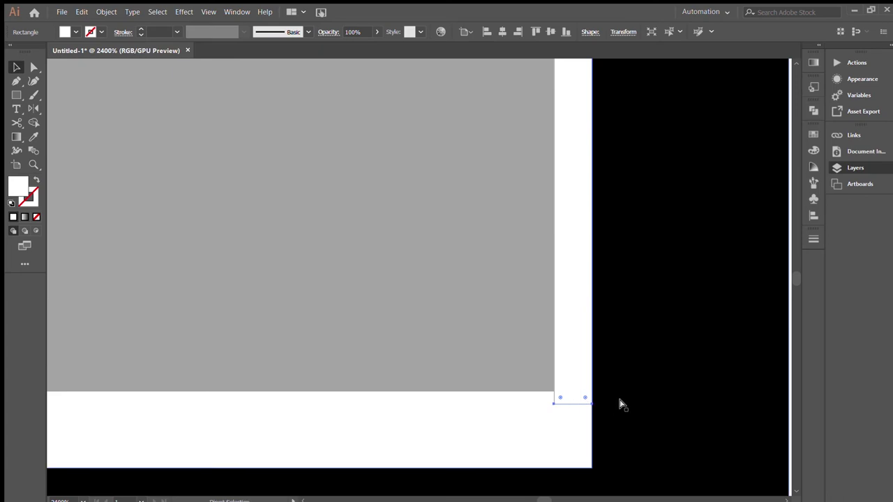
key(v)
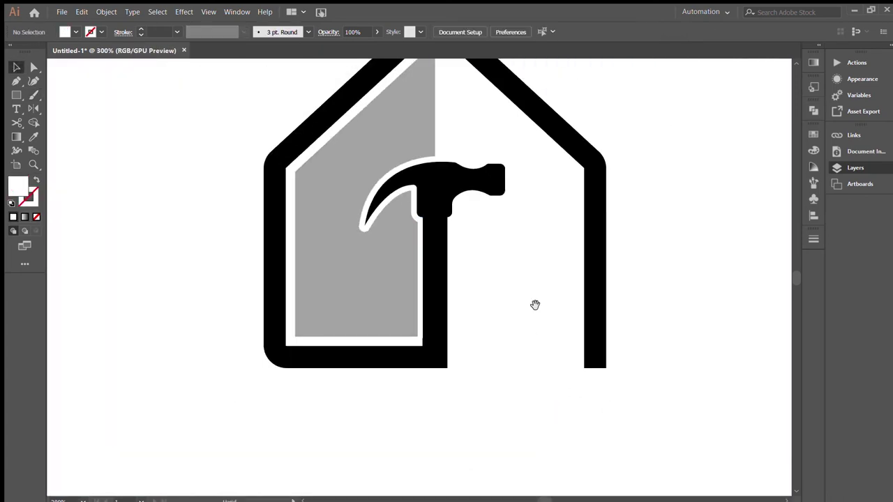
scroll(528, 349, up, 2)
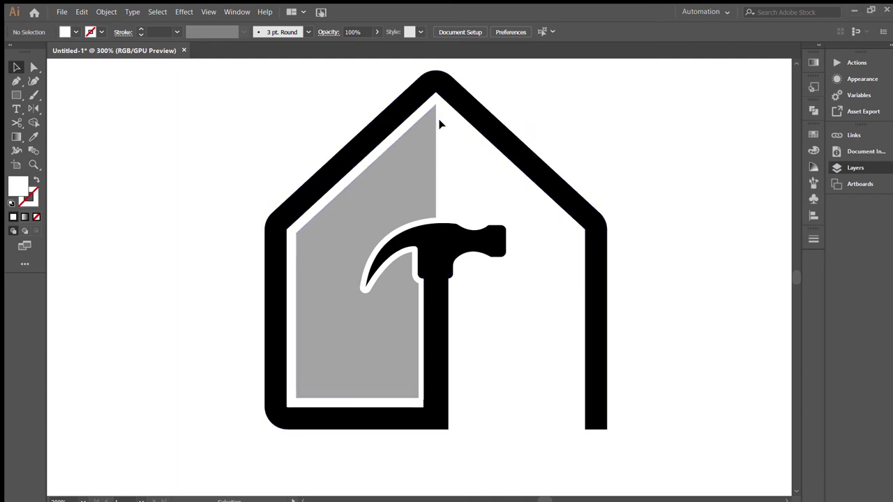
click(403, 157)
key(o)
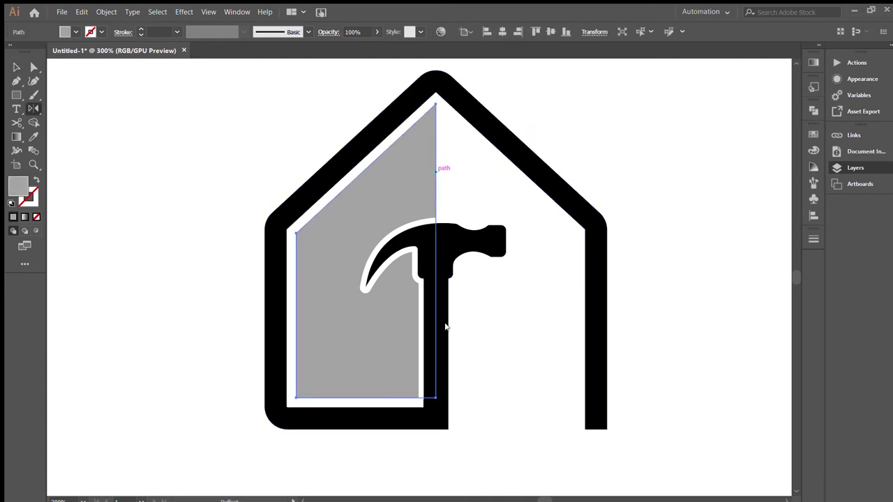
drag(446, 327, 504, 425)
key(ctrl+shift+a)
key(m)
drag(449, 111, 476, 399)
- Narrow the tall strip and Alt-drag two copies to its right
key(v)
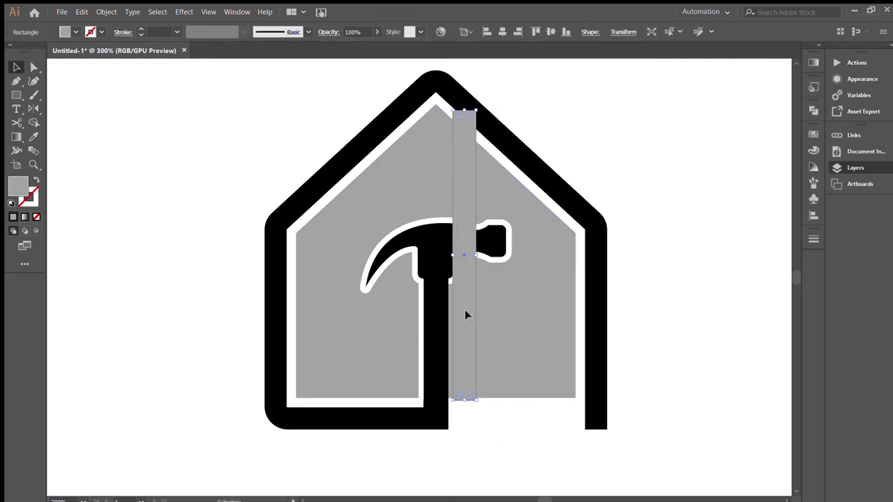
drag(476, 256, 473, 258)
drag(460, 202, 497, 202)
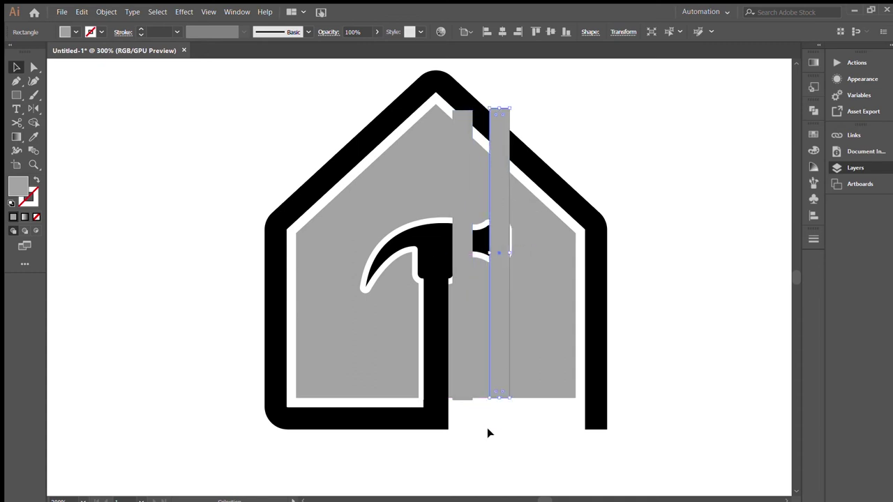
drag(499, 320, 535, 320)
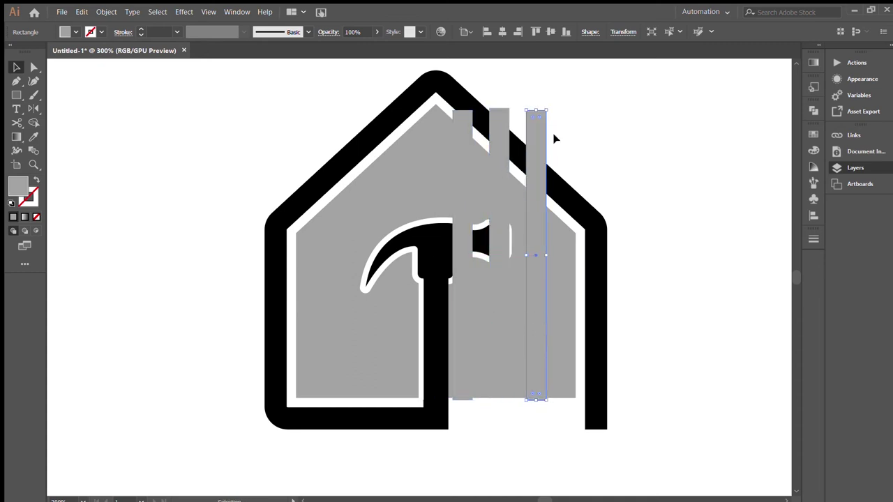
- In Outline view (Ctrl+Y), draw a small spacer rectangle to measure the gaps between strips
key(ctrl+y)
alt+scroll(600, 189, up, 2)
scroll(398, 295, down, 2)
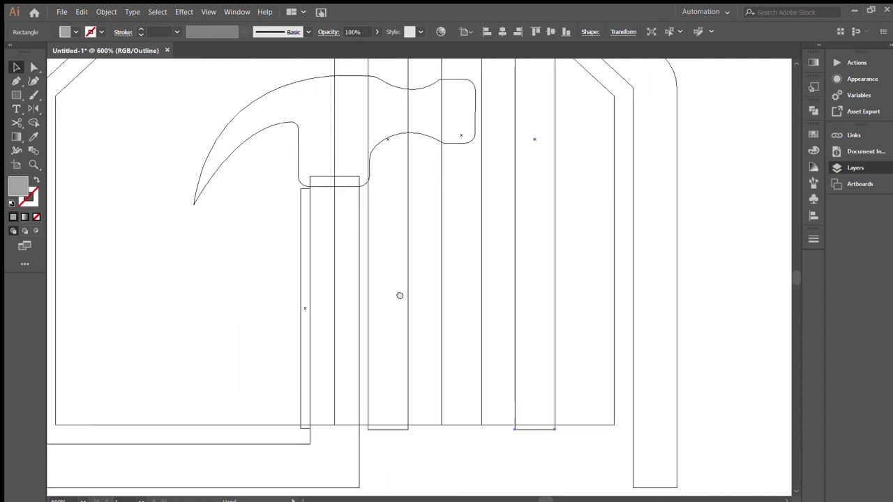
key(m)
drag(399, 327, 432, 373)
key(v)
drag(433, 335, 493, 332)
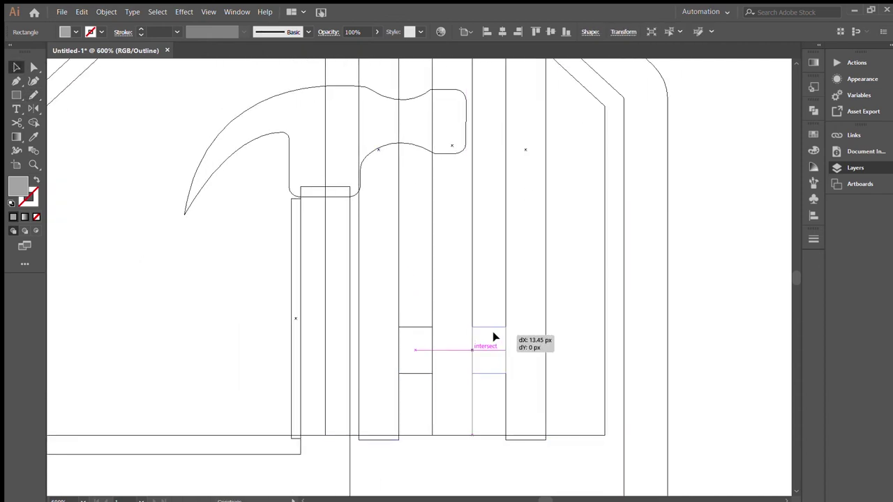
click(538, 467)
- Add a fourth strip copy and use the spacer to even out all the gaps
drag(538, 433, 596, 386)
key(ctrl+z)
drag(524, 354, 599, 342)
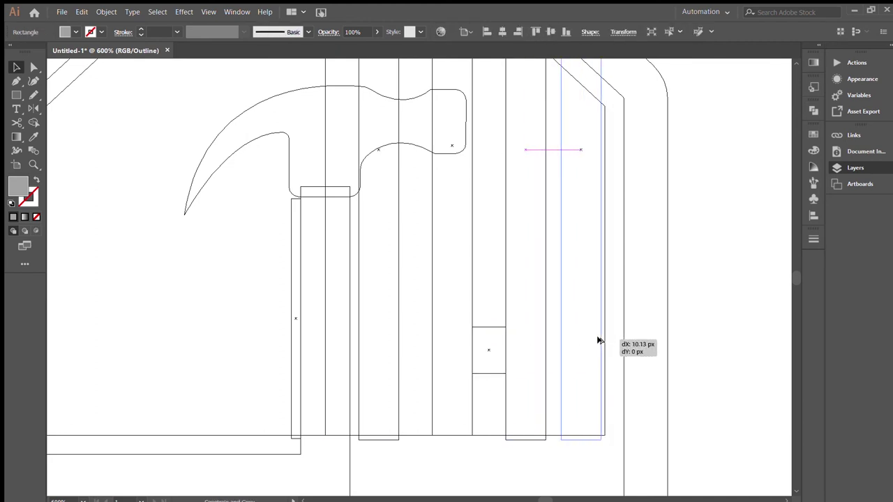
click(484, 329)
click(489, 350)
drag(506, 350, 503, 353)
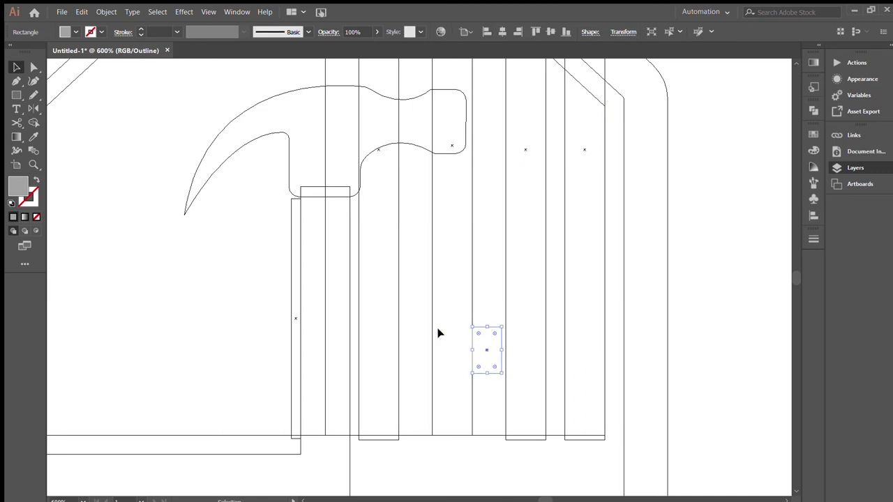
mouse_move(474, 327)
mouse_down()
mouse_move(538, 325)
mouse_move(535, 299)
mouse_move(478, 321)
mouse_up()
drag(471, 283, 466, 283)
drag(480, 325, 413, 325)
- Back in Preview, remove the dark overlap and gray slab beside the handle with Shape Builder
click(412, 323)
key(ctrl+y)
key(ctrl+minus)
key(ctrl+minus)
drag(467, 449, 389, 384)
key(shift+m)
alt+click(406, 331)
alt+click(379, 176)
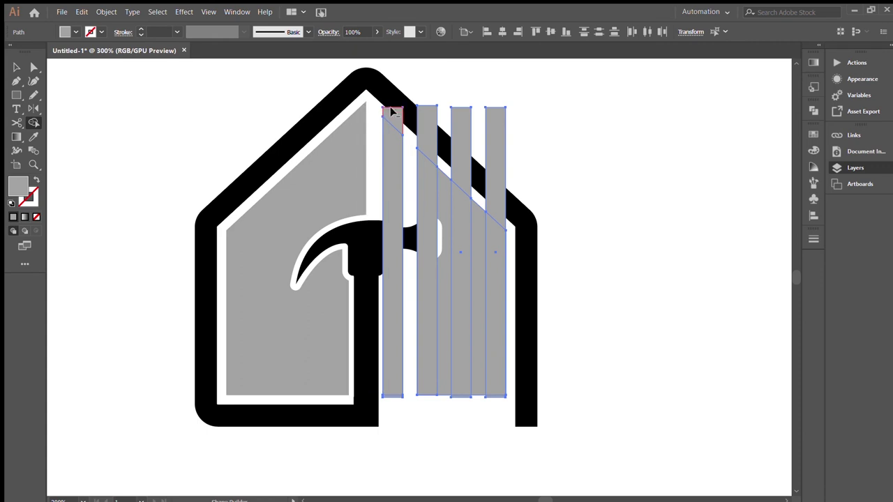
- Trim the four strip tops above the roof and erase the narrow in-between pieces
alt+click(393, 115)
alt+click(427, 127)
alt+click(460, 139)
alt+click(491, 149)
alt+click(444, 209)
alt+click(479, 314)
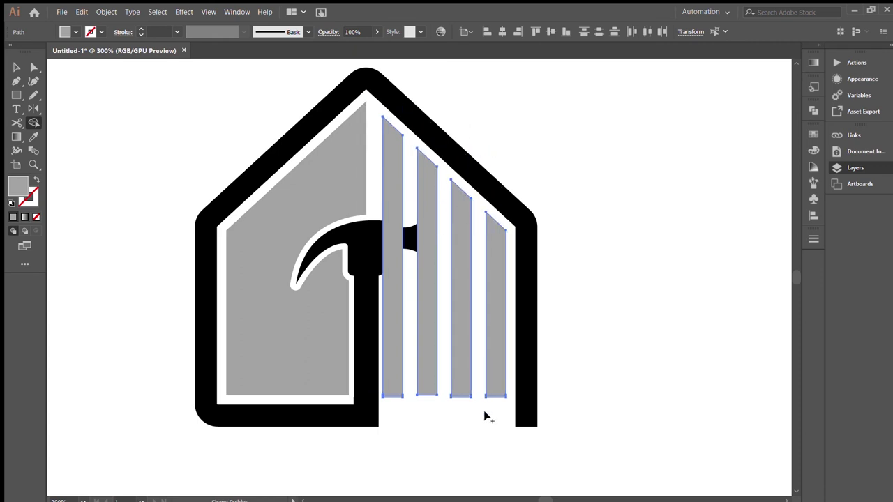
- Send the four stripes behind the hammer head with Ctrl+Shift+[
key(v)
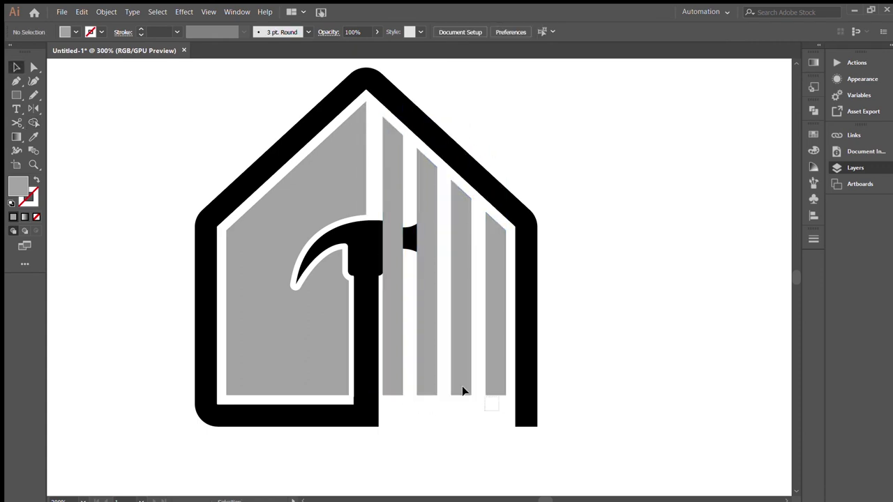
key(ctrl+shift+bracketleft)
click(445, 423)
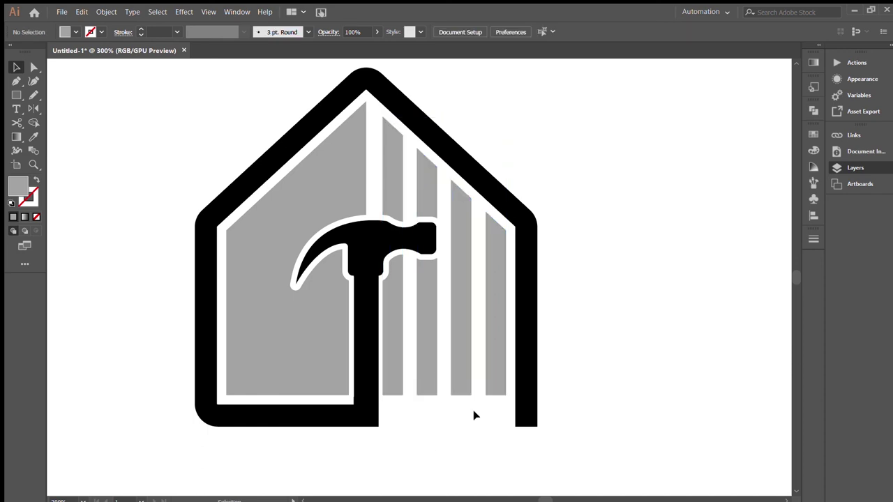
click(385, 379)
click(396, 399)
- Lower the stripes to the house base and fill the stripes and left panel navy
drag(447, 385, 415, 395)
click(578, 181)
scroll(547, 182, up, 2)
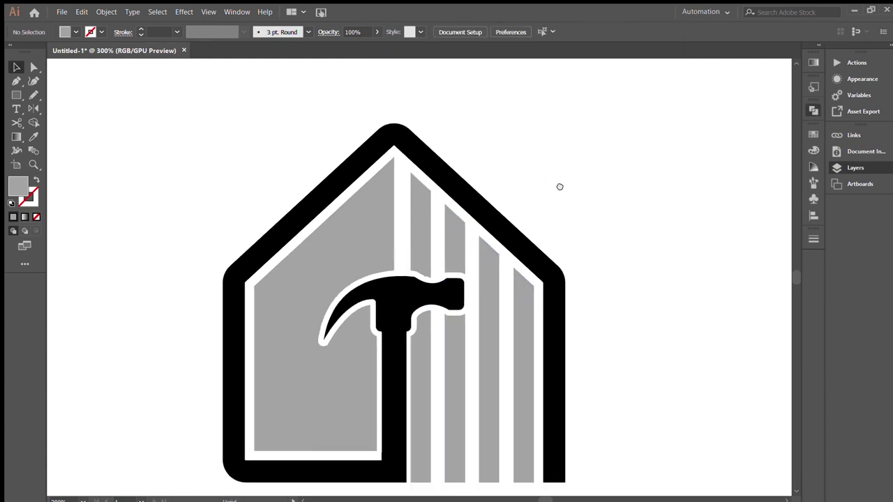
click(415, 231)
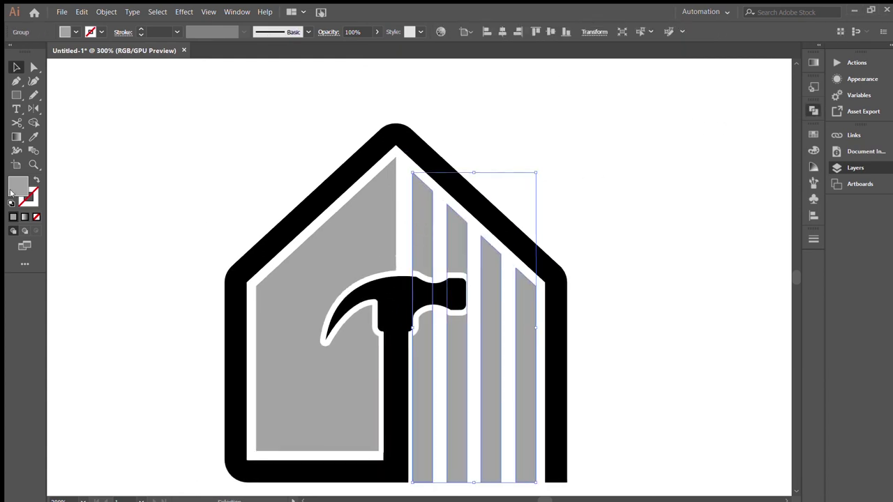
click(329, 272)
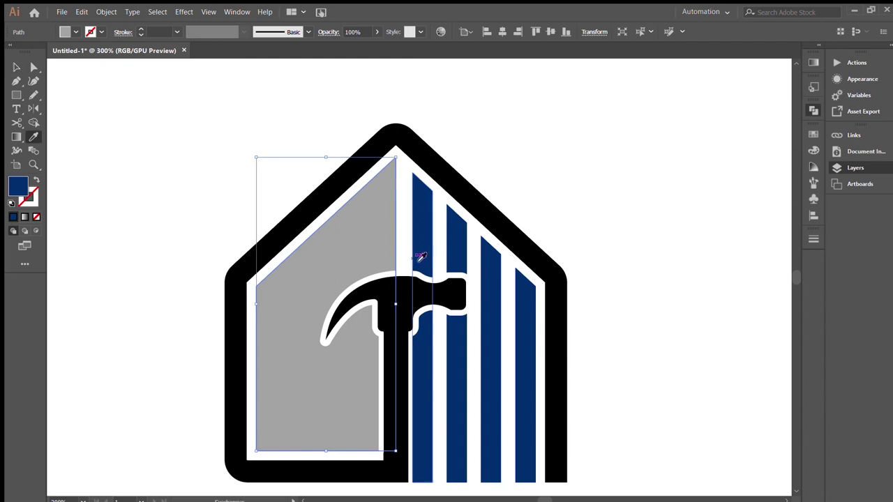
click(419, 256)
click(535, 165)
- Recolour the siding strips, house outline and hammer handle light grey
scroll(535, 166, down, 1)
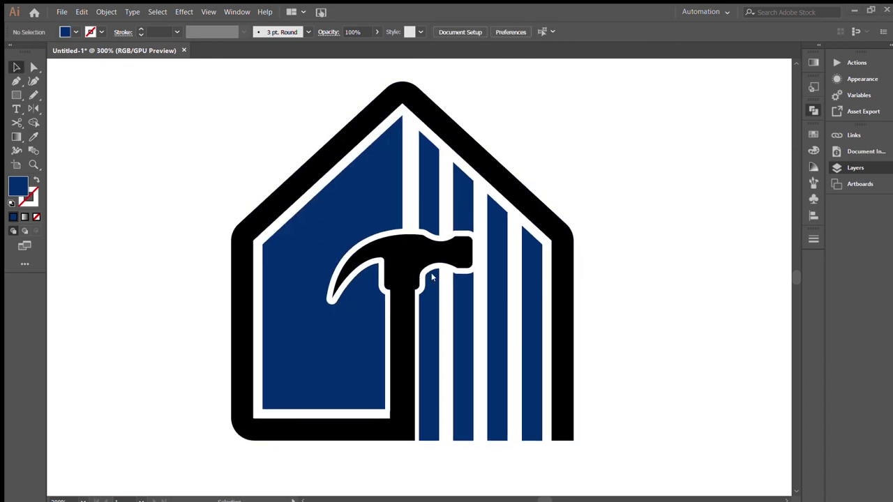
click(510, 255)
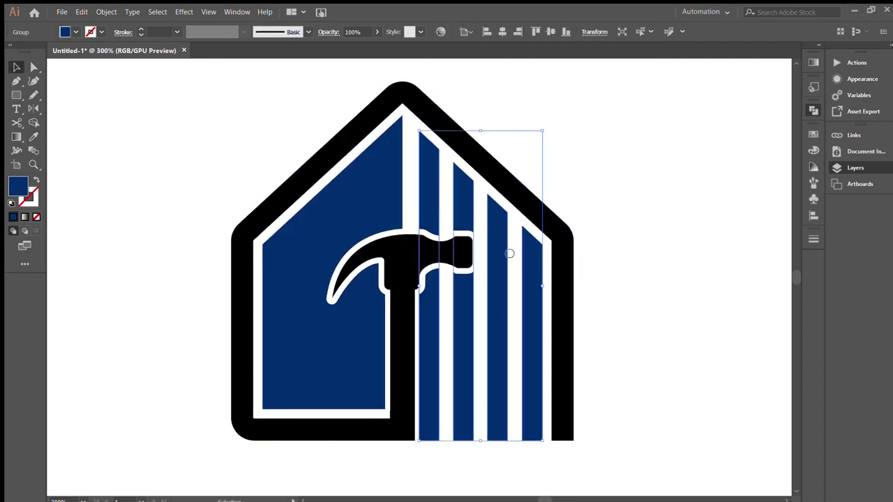
key(ctrl+z)
click(349, 205)
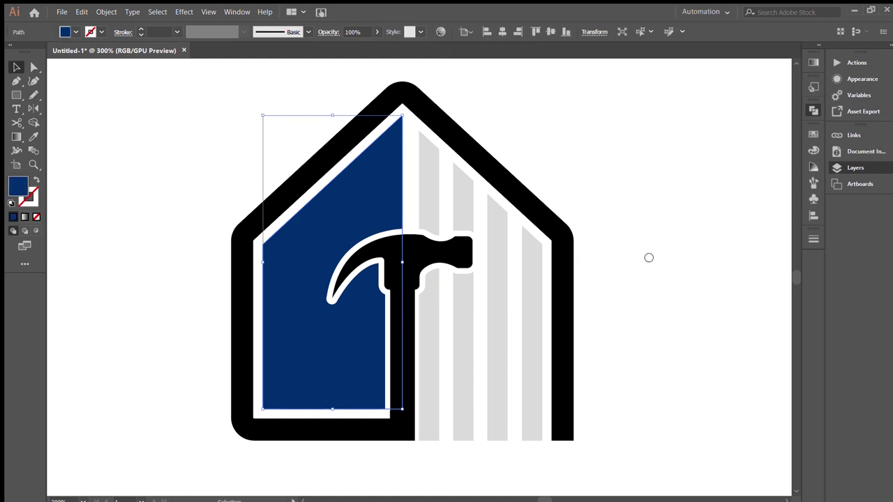
click(789, 231)
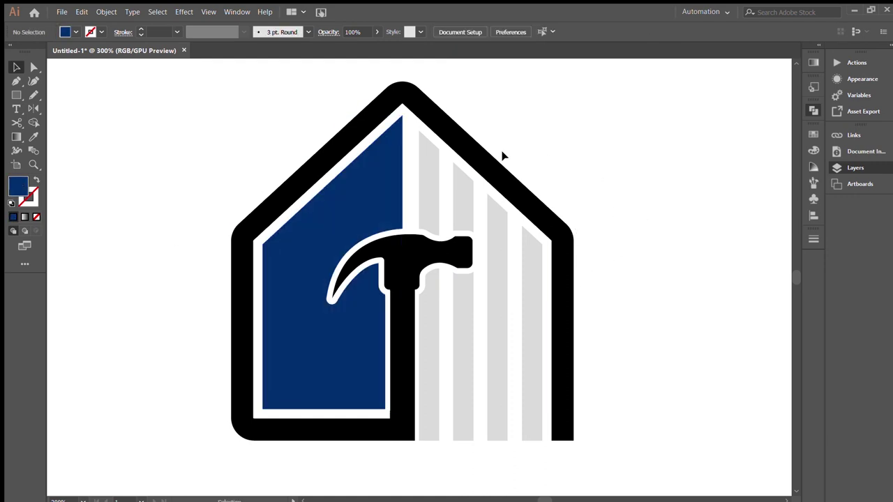
click(498, 175)
key(i)
click(497, 209)
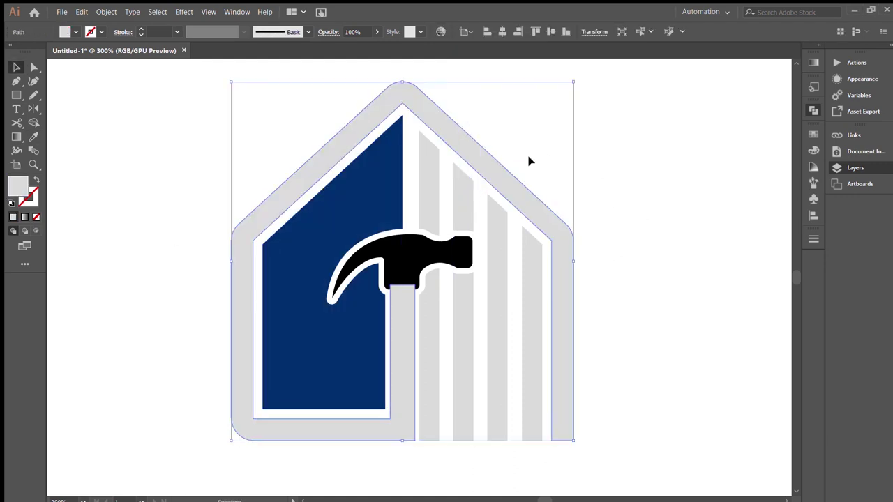
- Drop the light grey and make the hammer head and house outline solid black
key(ctrl+z)
click(610, 223)
click(402, 258)
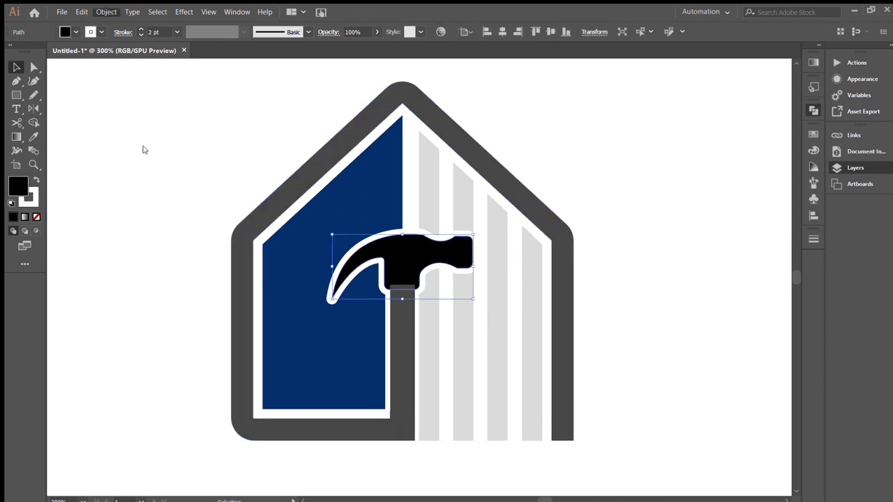
key(i)
click(400, 305)
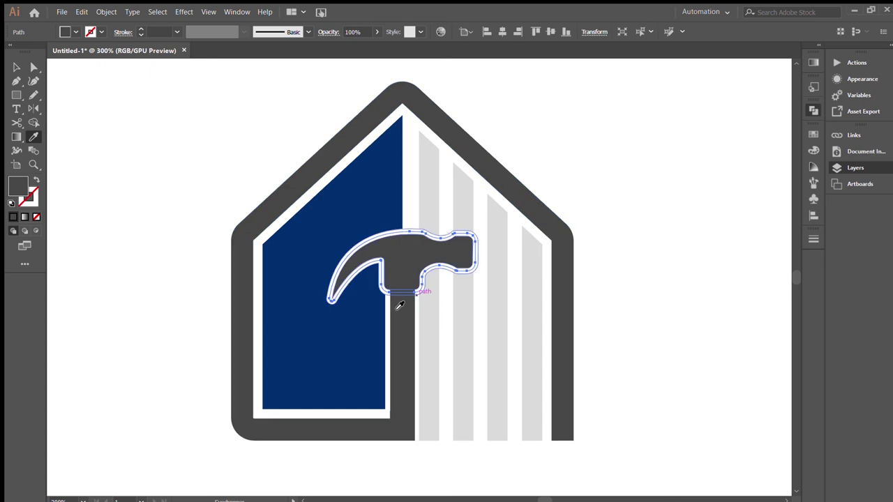
key(ctrl+z)
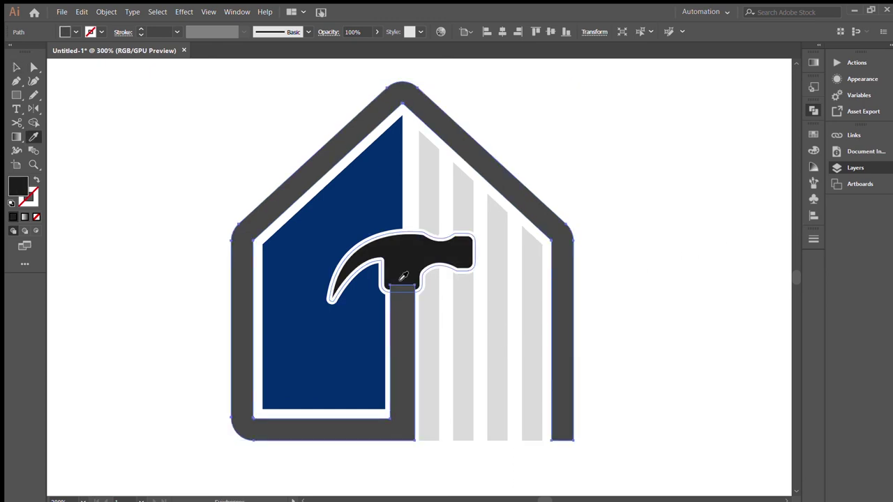
key(ctrl+z)
key(v)
click(540, 179)
- Zoom out, scale the whole house logo down around its centre, then reselect it
key(ctrl+minus)
key(ctrl+plus)
drag(540, 179, 233, 458)
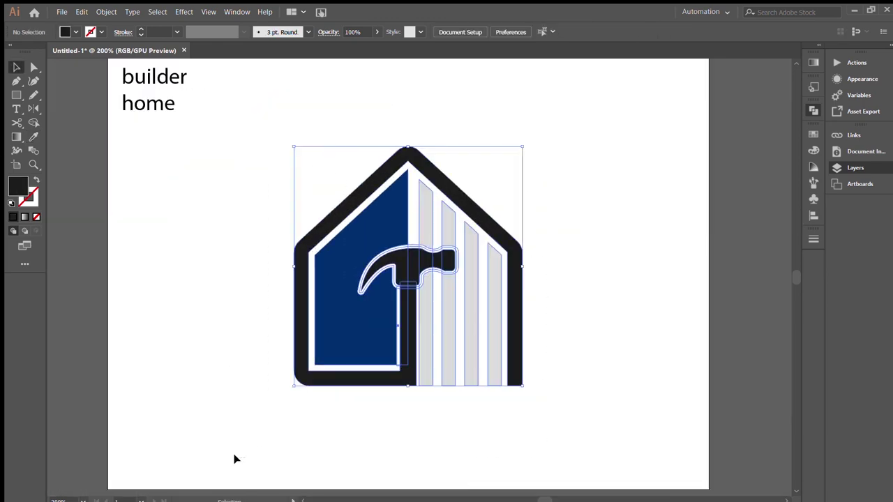
drag(522, 142, 491, 174)
click(520, 133)
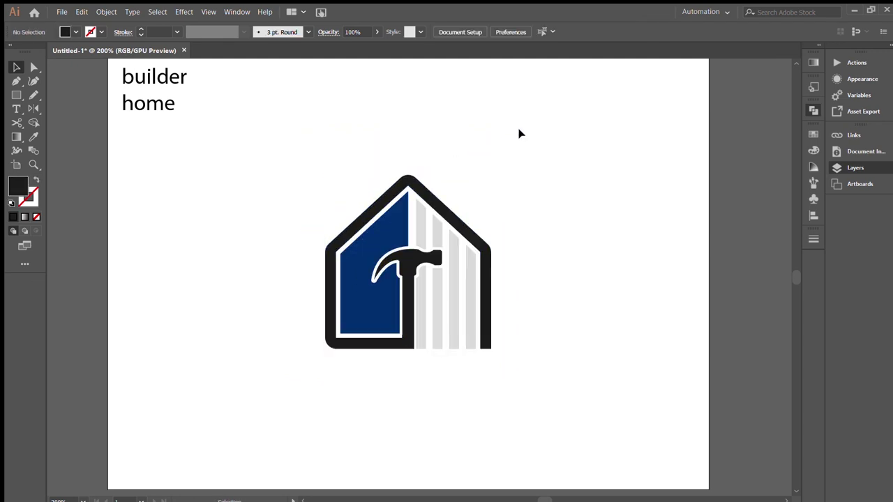
key(a)
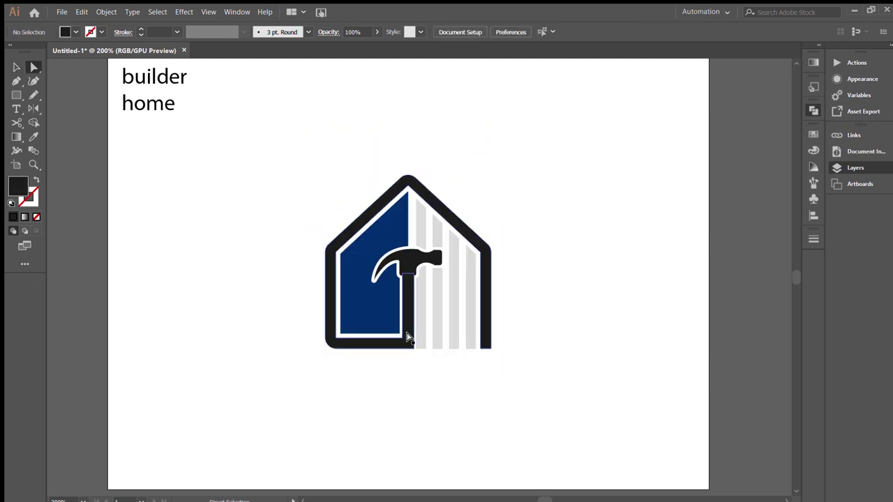
key(v)
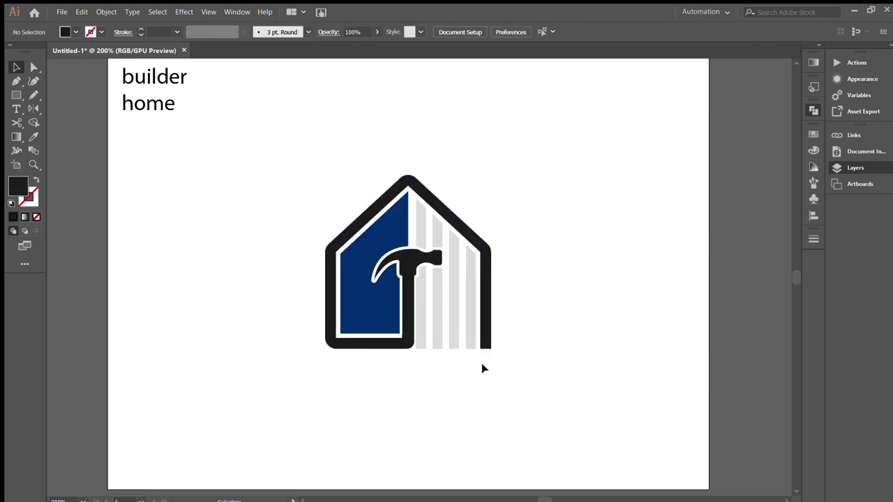
drag(777, 108, 277, 342)
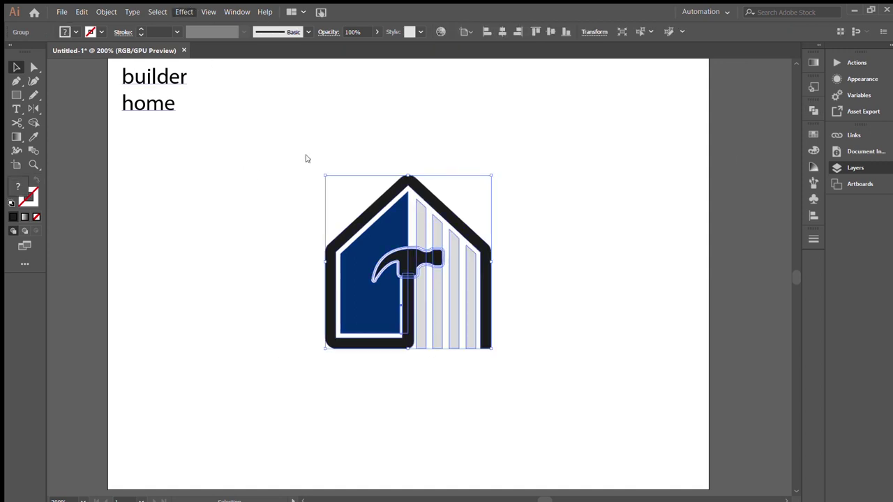
- Apply a Stylize Drop Shadow, trying variations and settling on a lighter, smaller shadow
key(ctrl+shift+e)
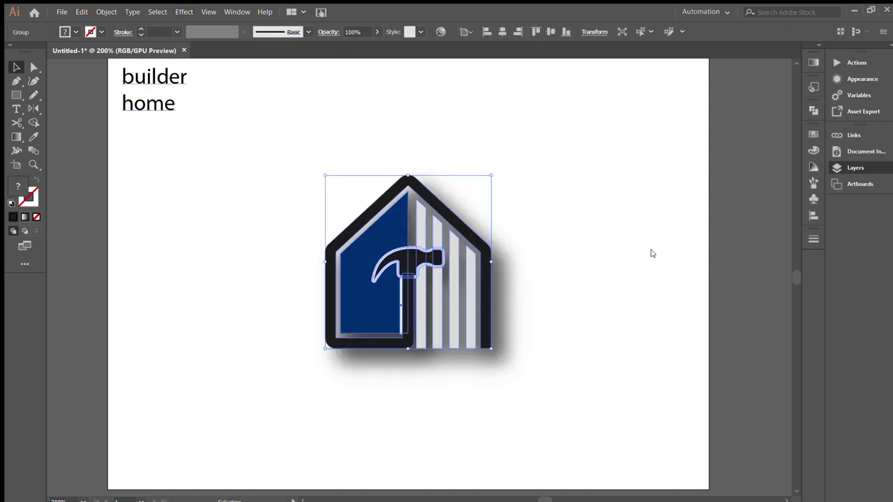
key(ctrl+z)
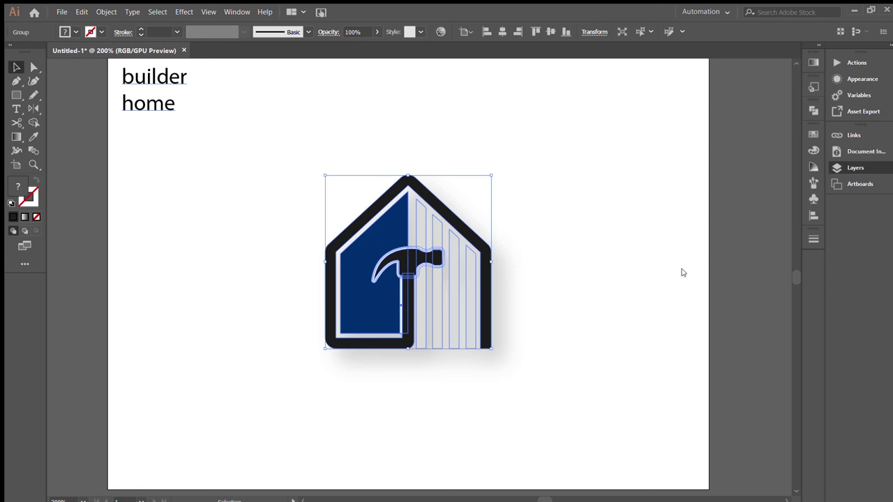
key(ctrl+shift+z)
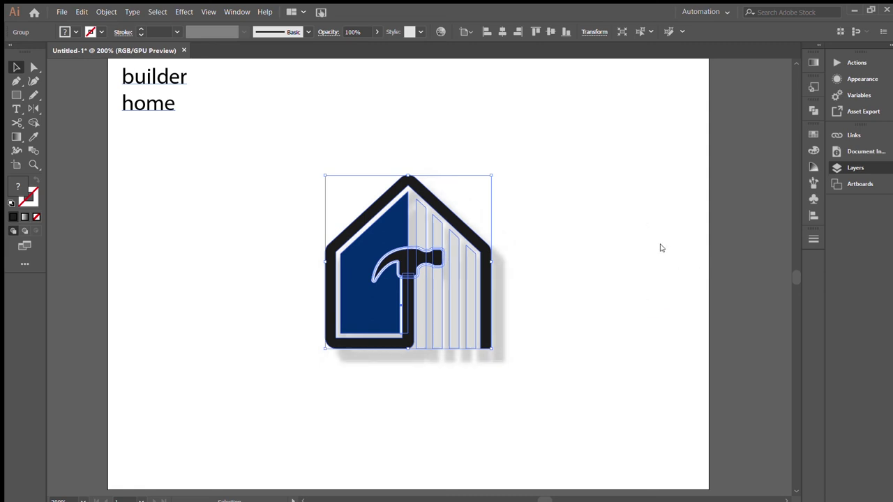
key(ctrl+z)
key(ctrl+shift+z)
key(ctrl+z)
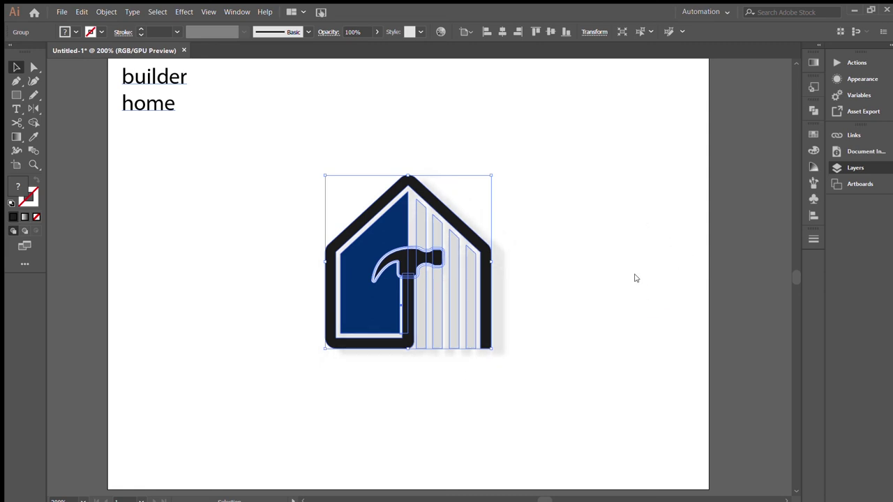
key(ctrl+shift+z)
key(ctrl+z)
key(ctrl+z)
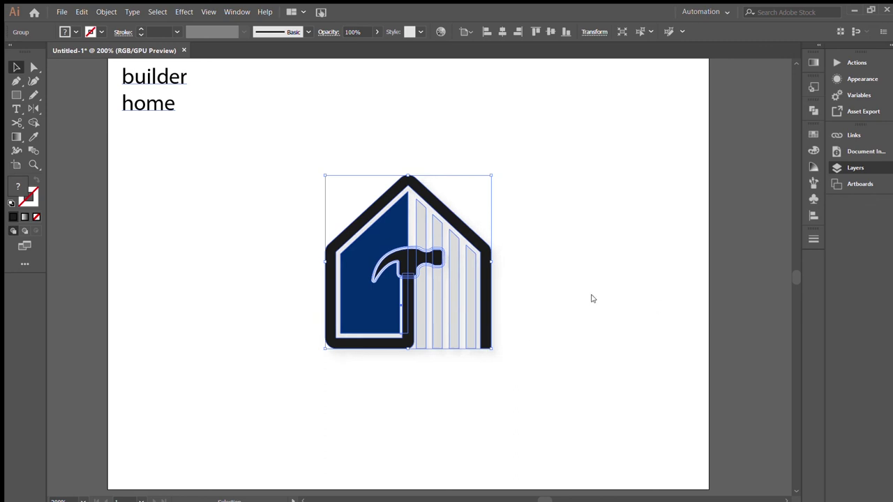
click(666, 319)
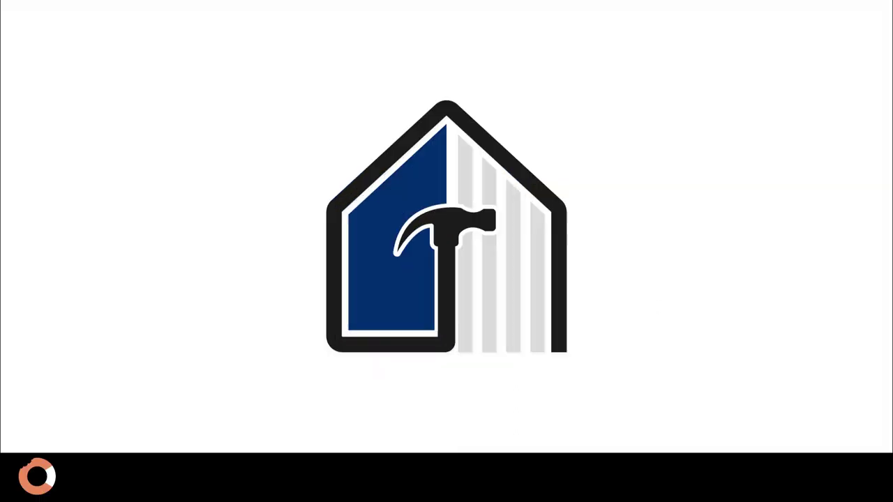